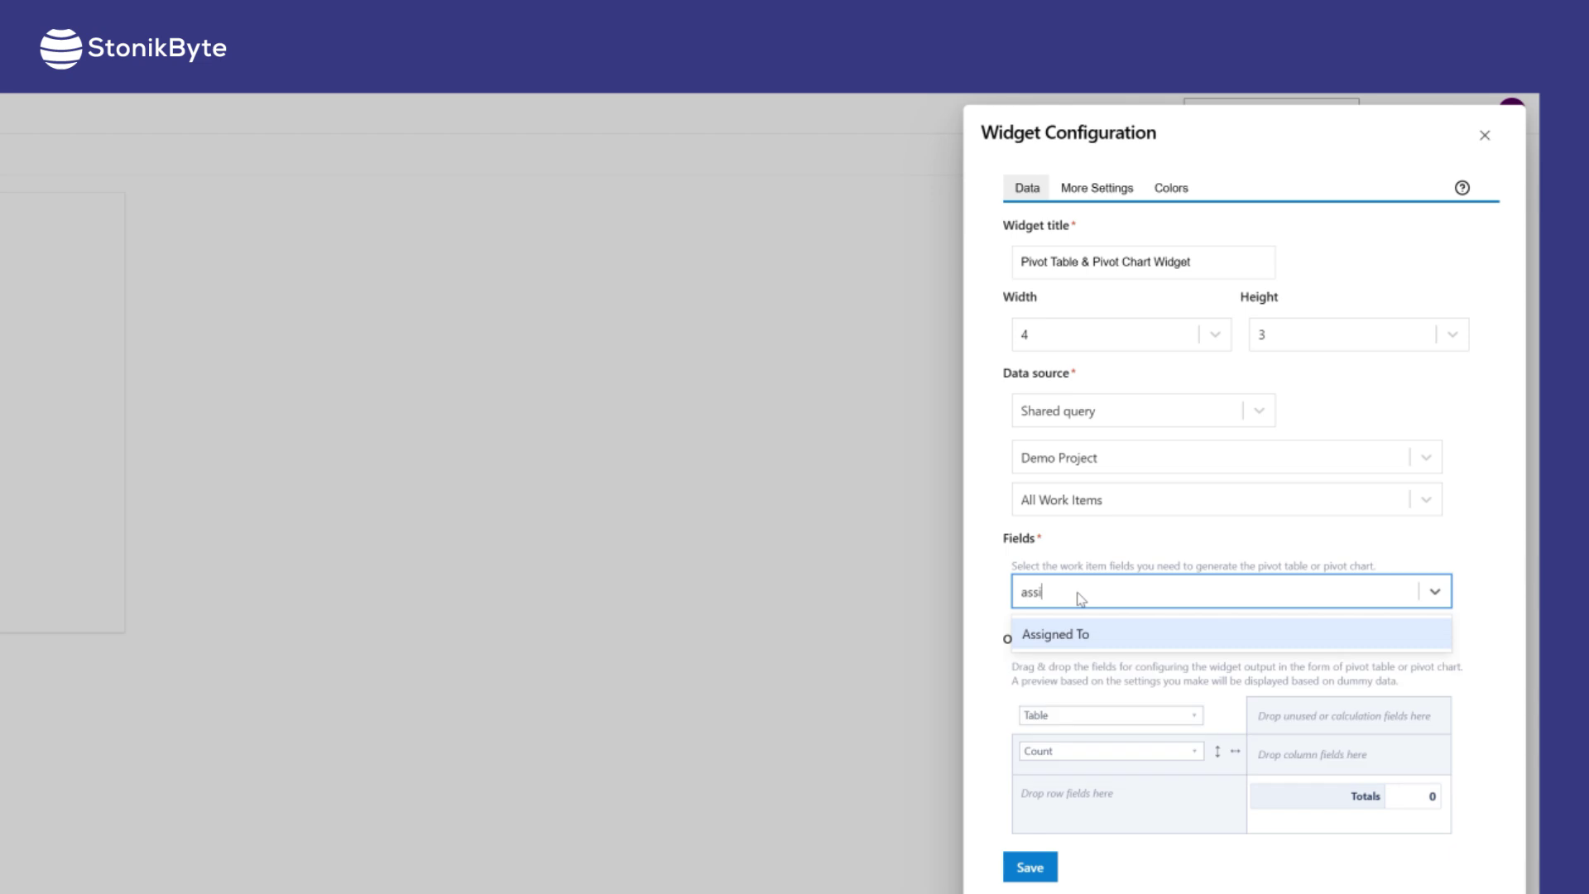
# Add the Assigned To and State Category work item fields to the pivot widget.
pyautogui.press('Return')
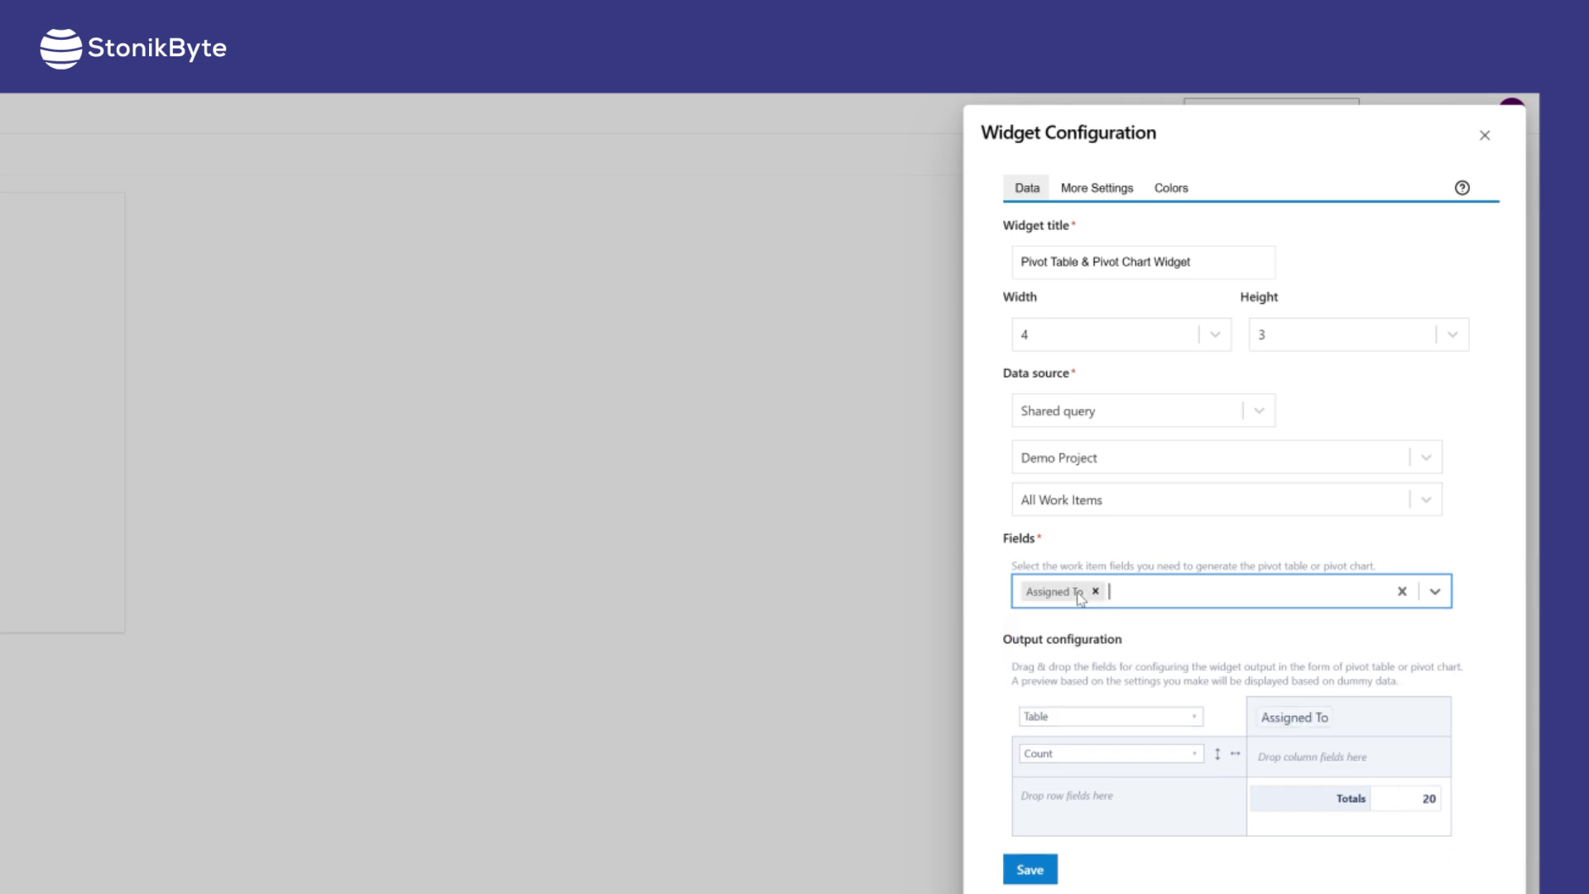
pyautogui.write('state')
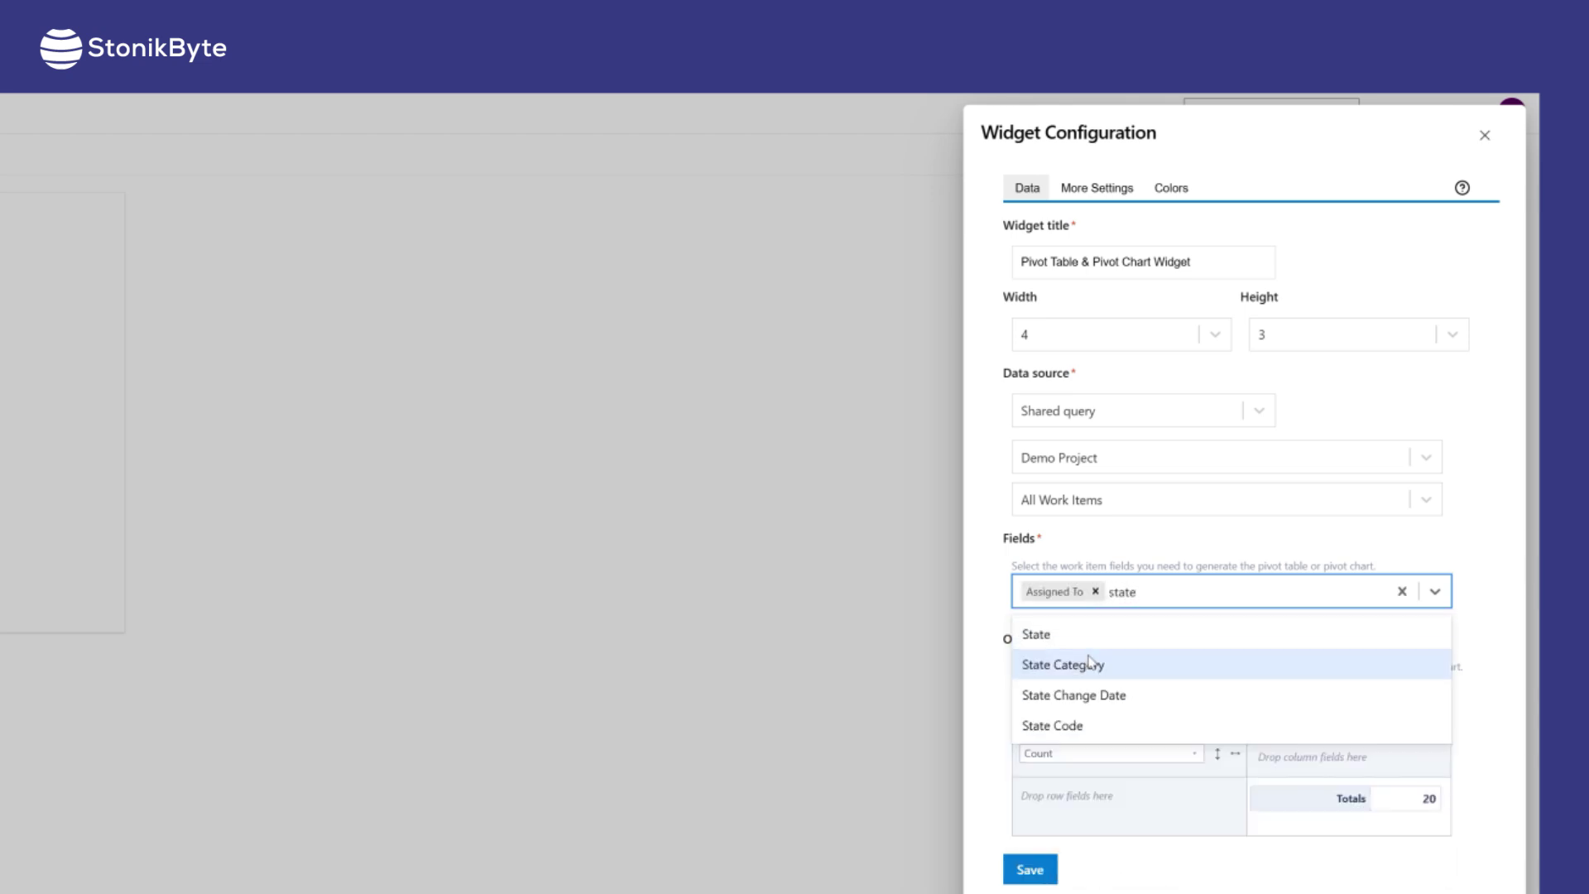
pyautogui.click(1090, 662)
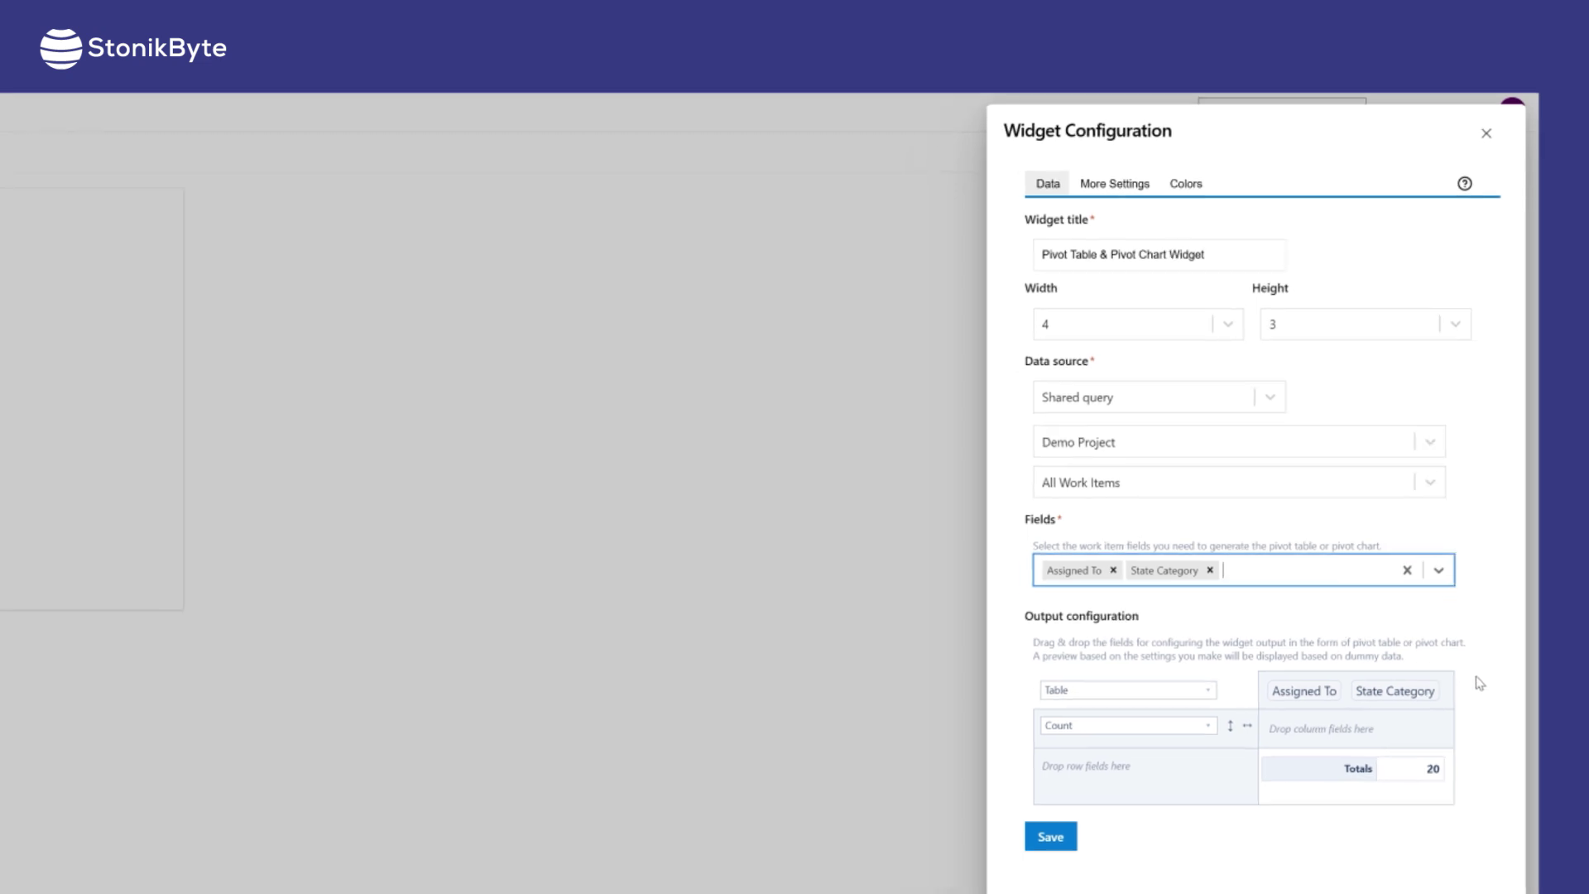
# Place Assigned To as the row field and State Category as the column field, then save the widget.
pyautogui.moveTo(1304, 690); pyautogui.dragTo(1169, 703)
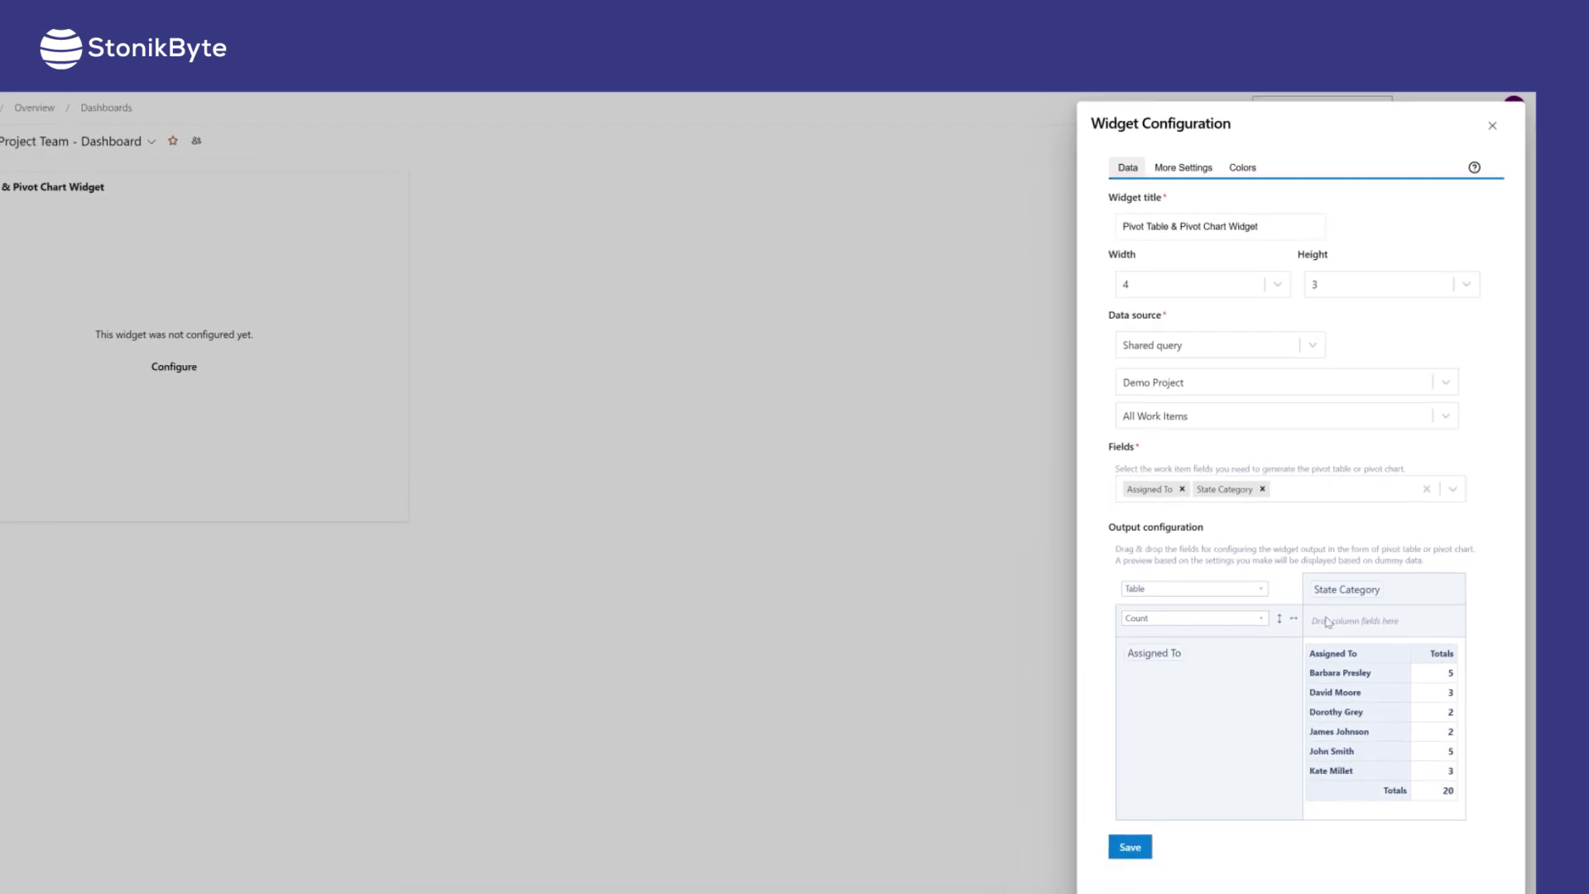
pyautogui.moveTo(1343, 589); pyautogui.dragTo(1344, 611)
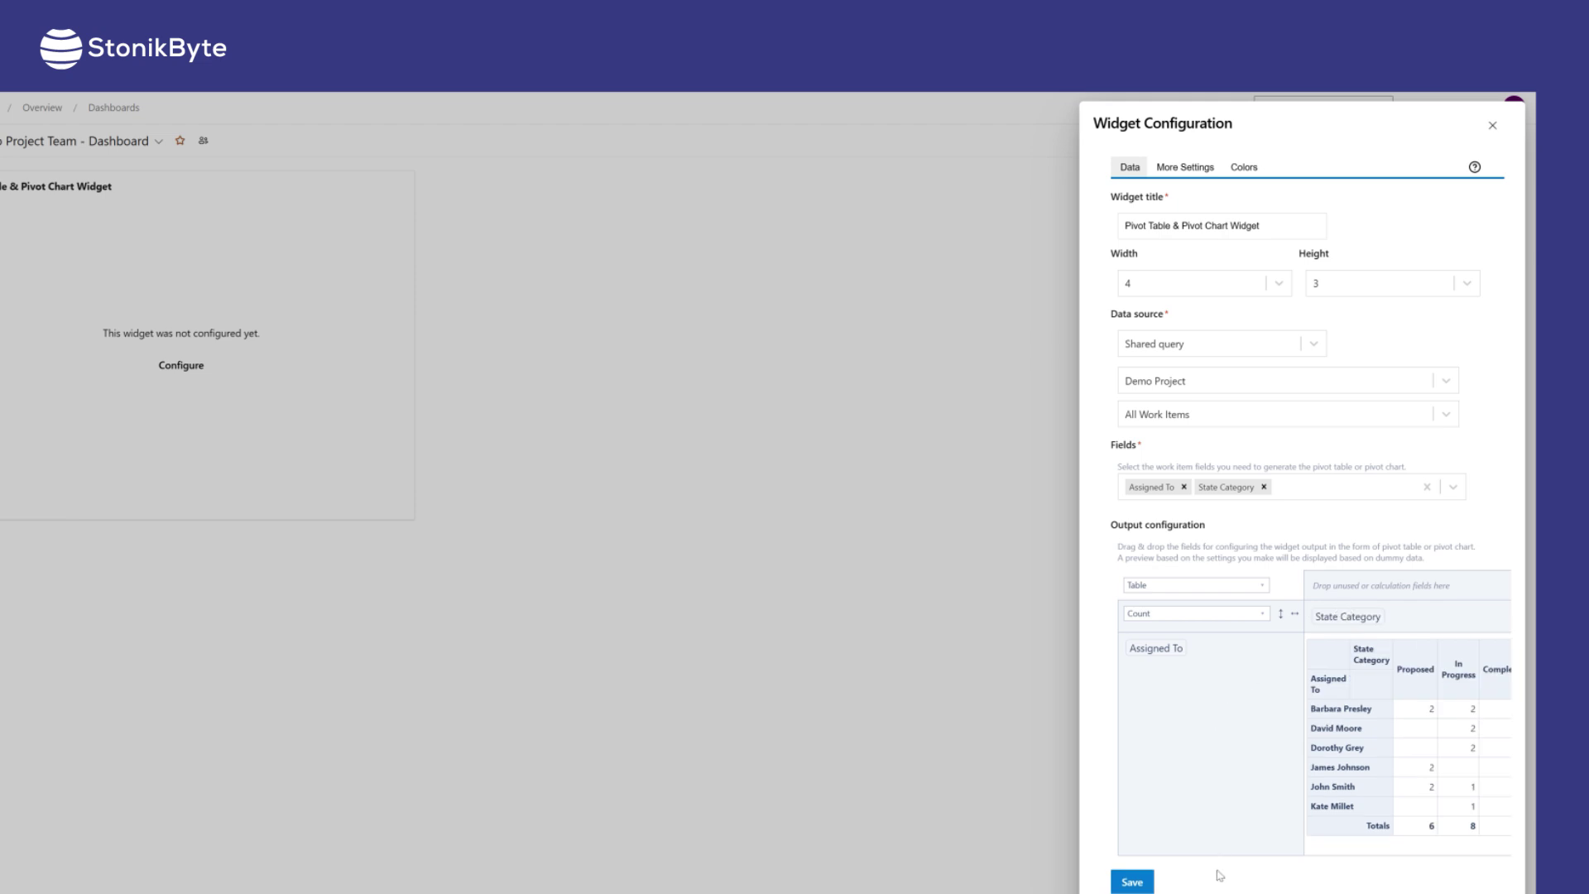
pyautogui.hscroll(2, 1221, 875)
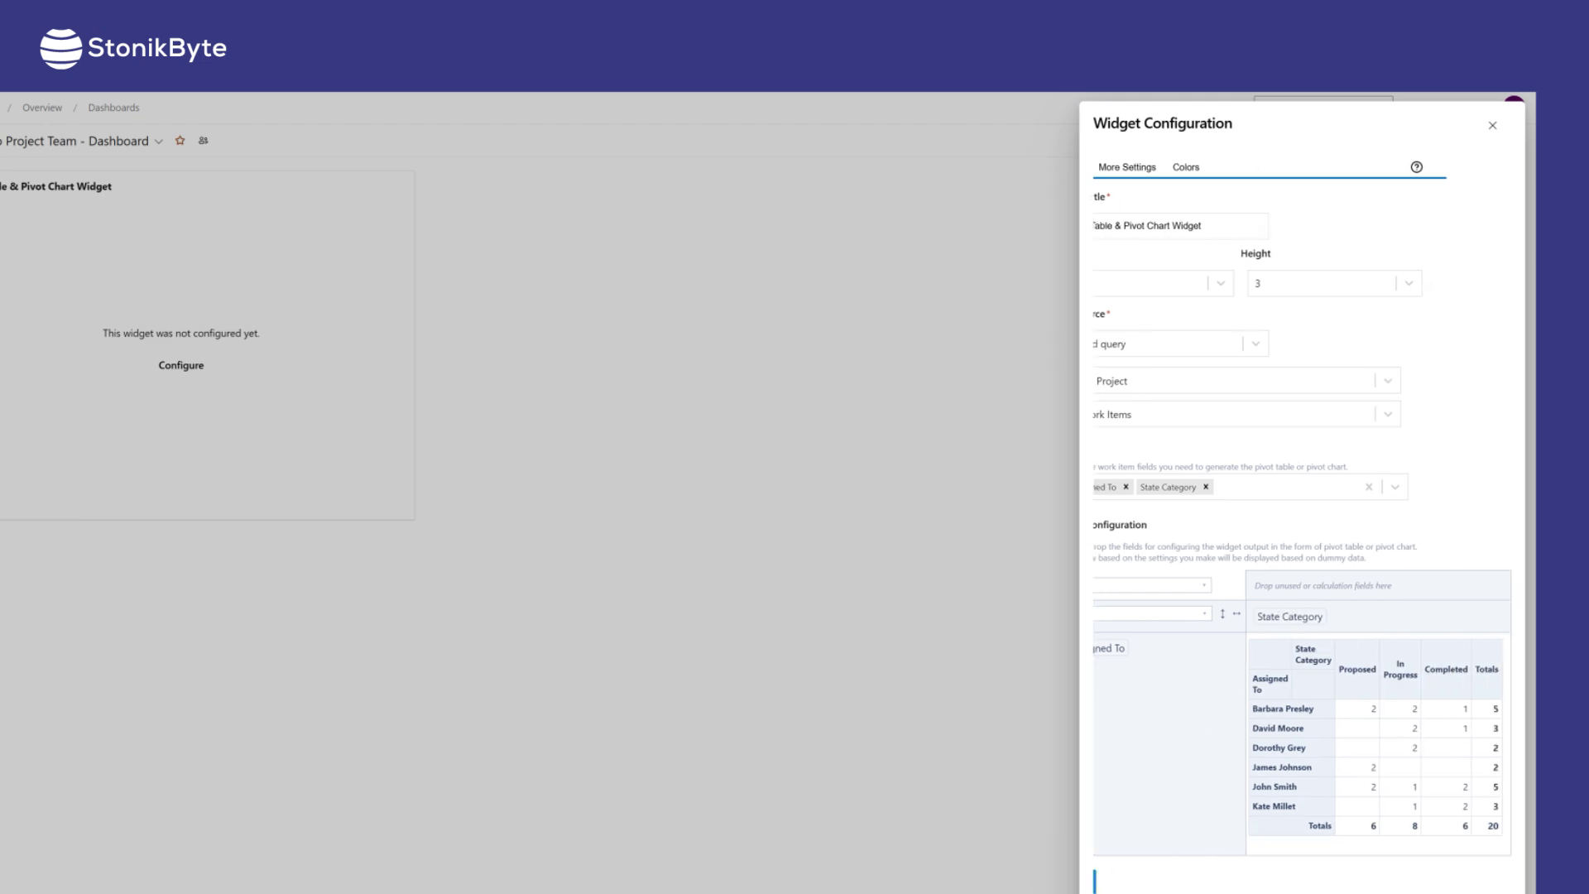
pyautogui.hscroll(-2, 1220, 875)
pyautogui.click(1130, 881)
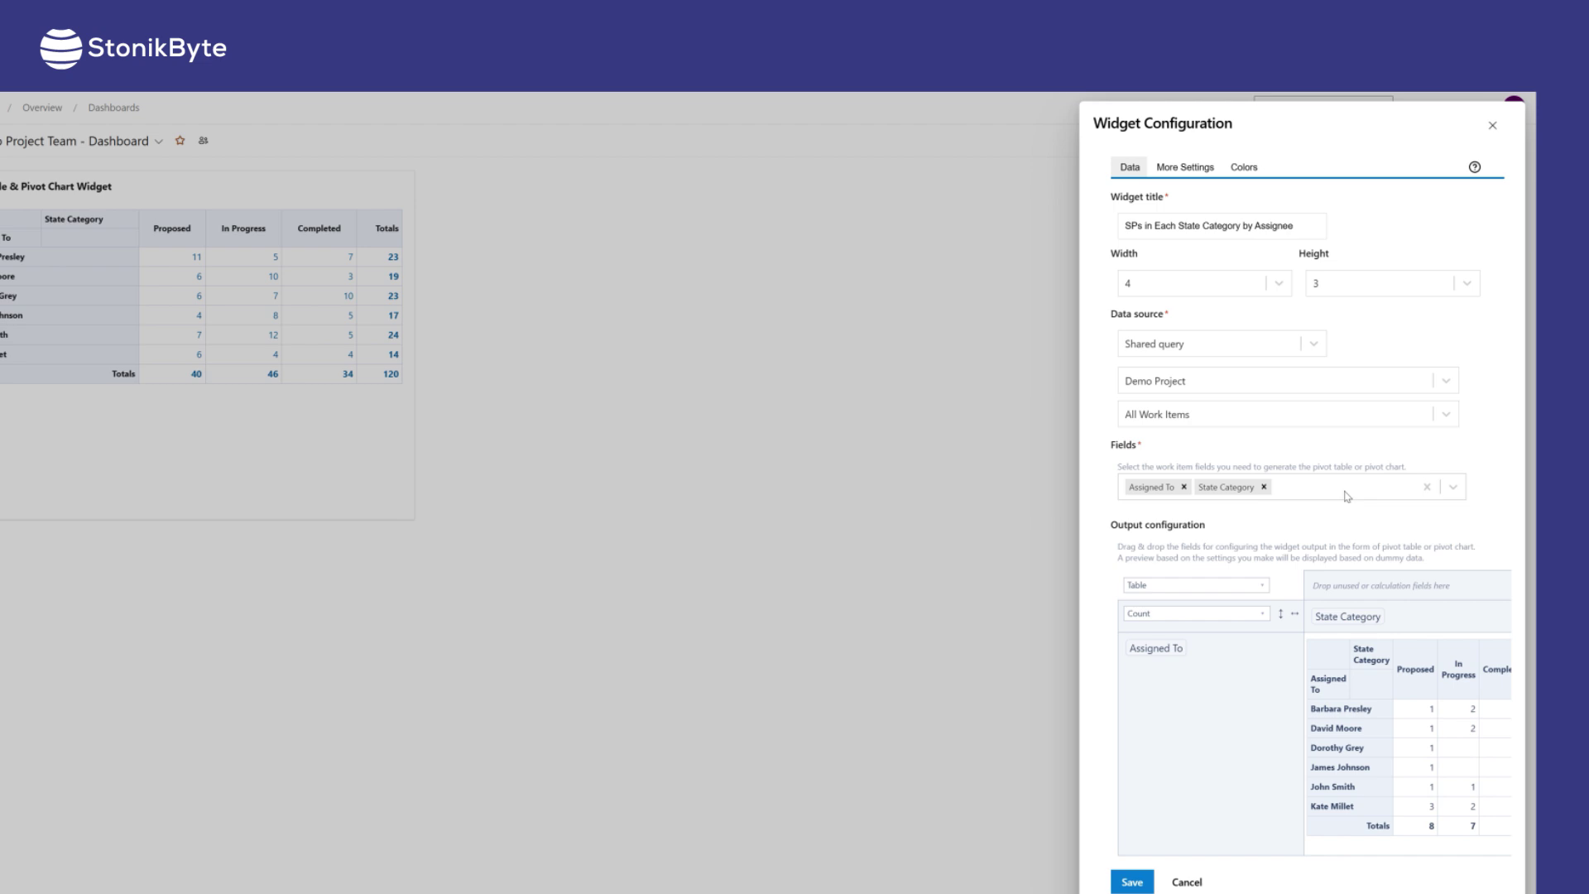
# Add the Story Points field to the SPs in Each State Category by Assignee widget.
pyautogui.click(1347, 488)
pyautogui.write('story')
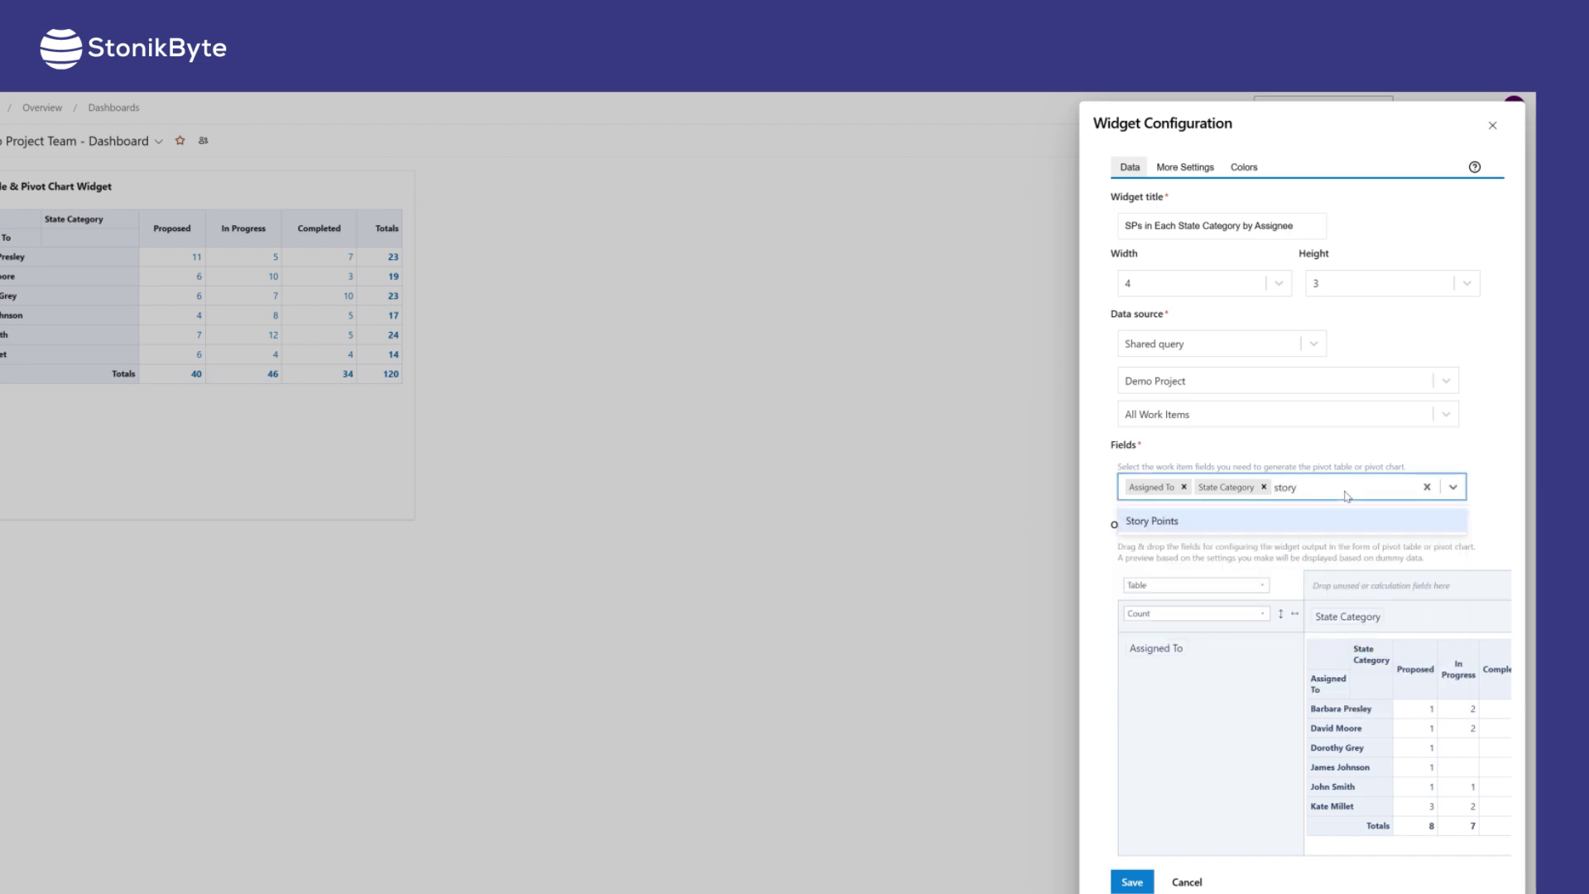
pyautogui.press('Return')
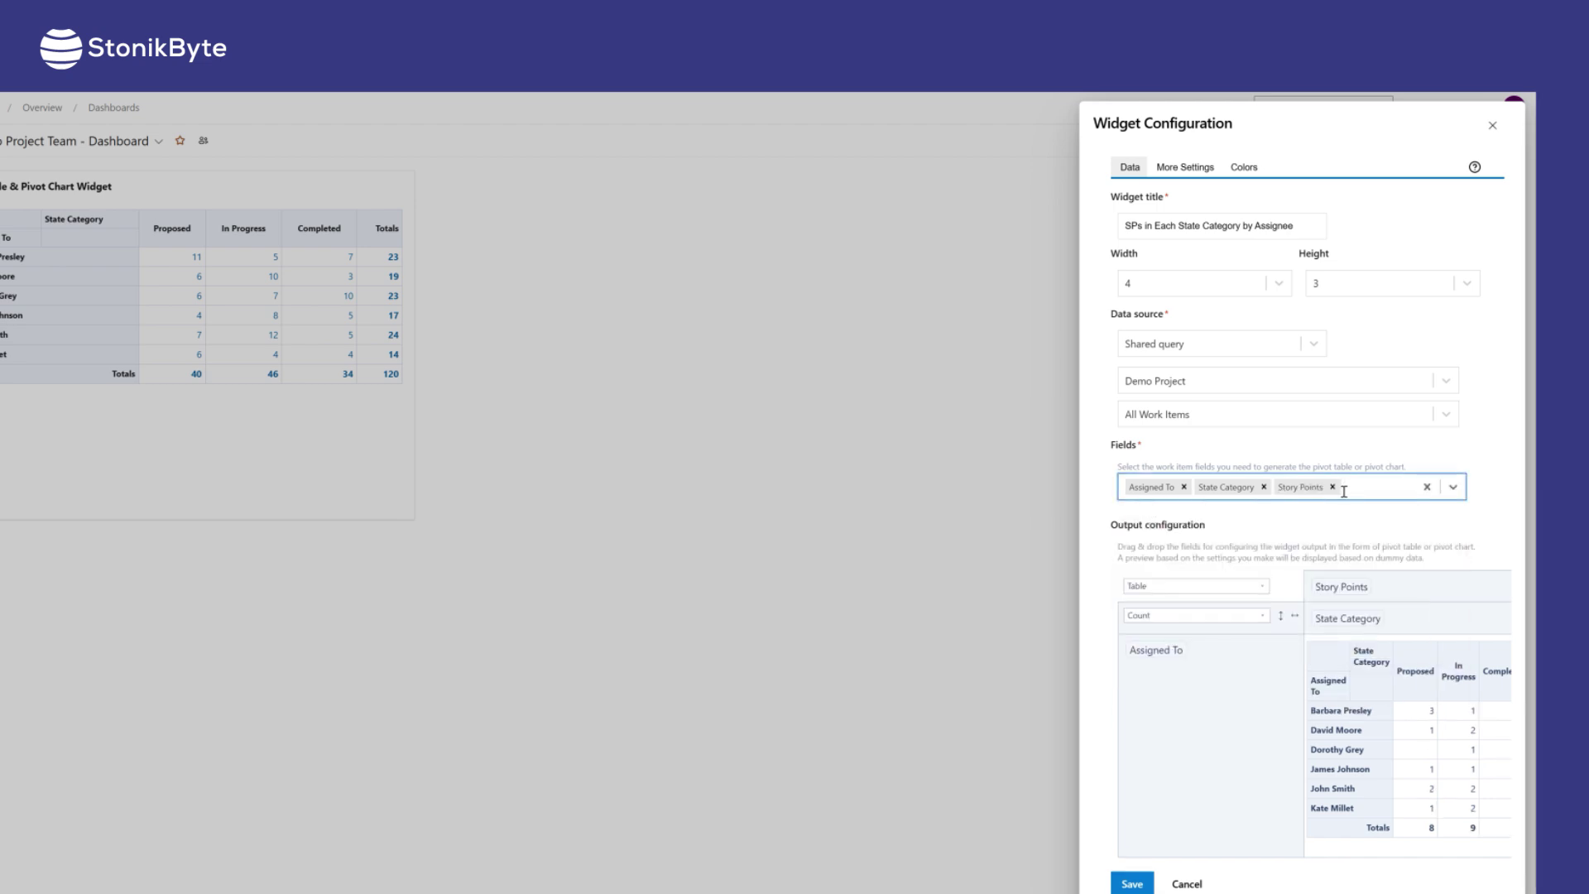
# Set the pivot table's calculation to the Sum of Story Points and save the widget.
pyautogui.click(1265, 623)
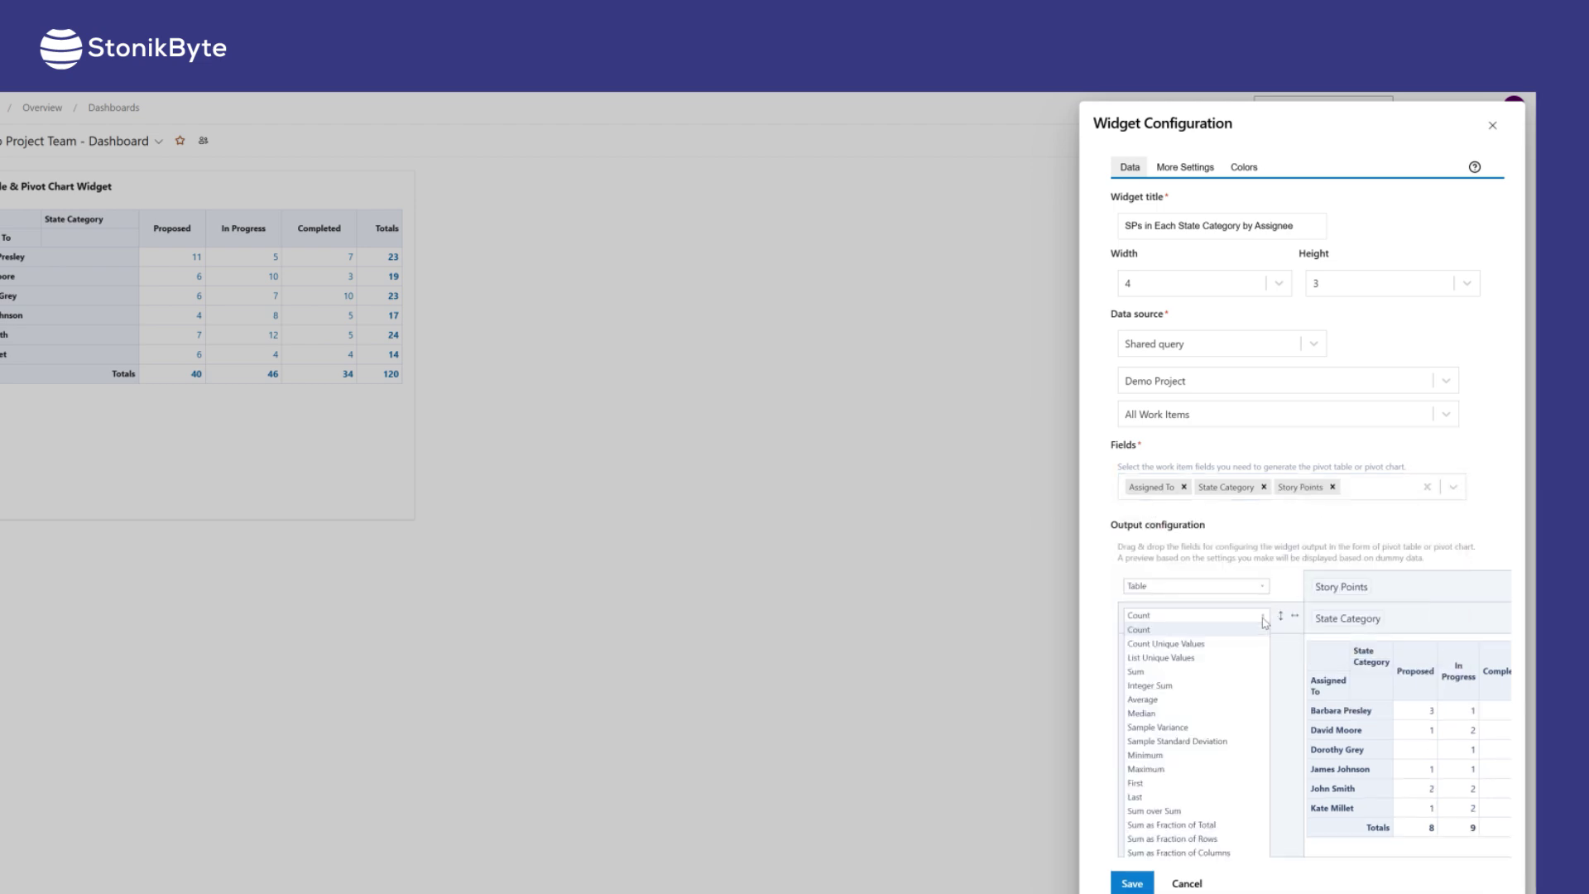
pyautogui.click(1176, 672)
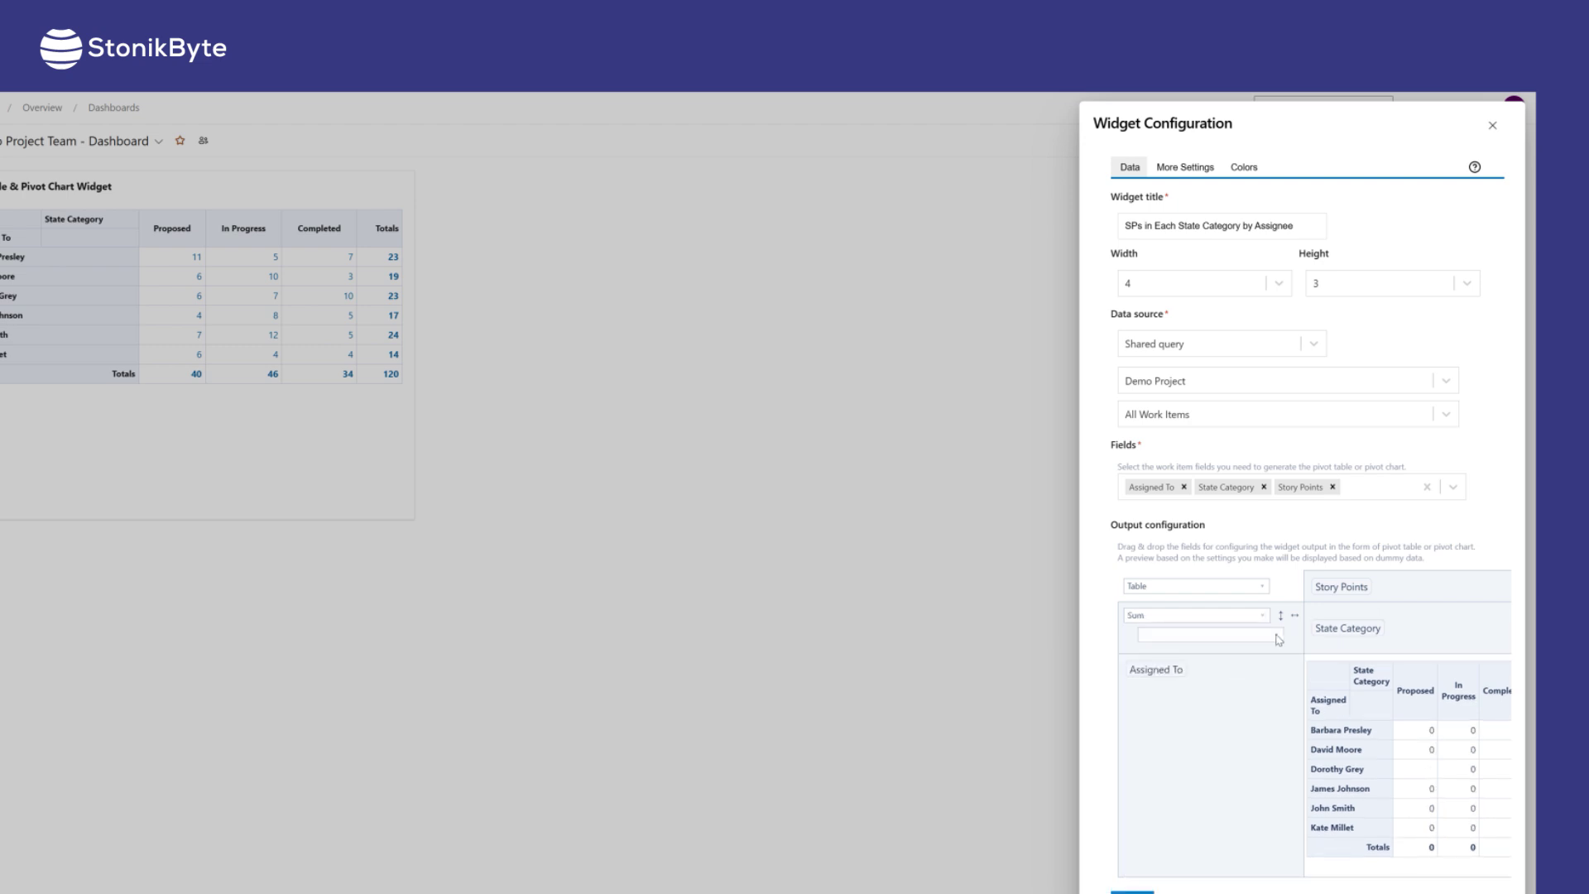
pyautogui.click(1278, 635)
pyautogui.click(1199, 678)
pyautogui.click(1132, 891)
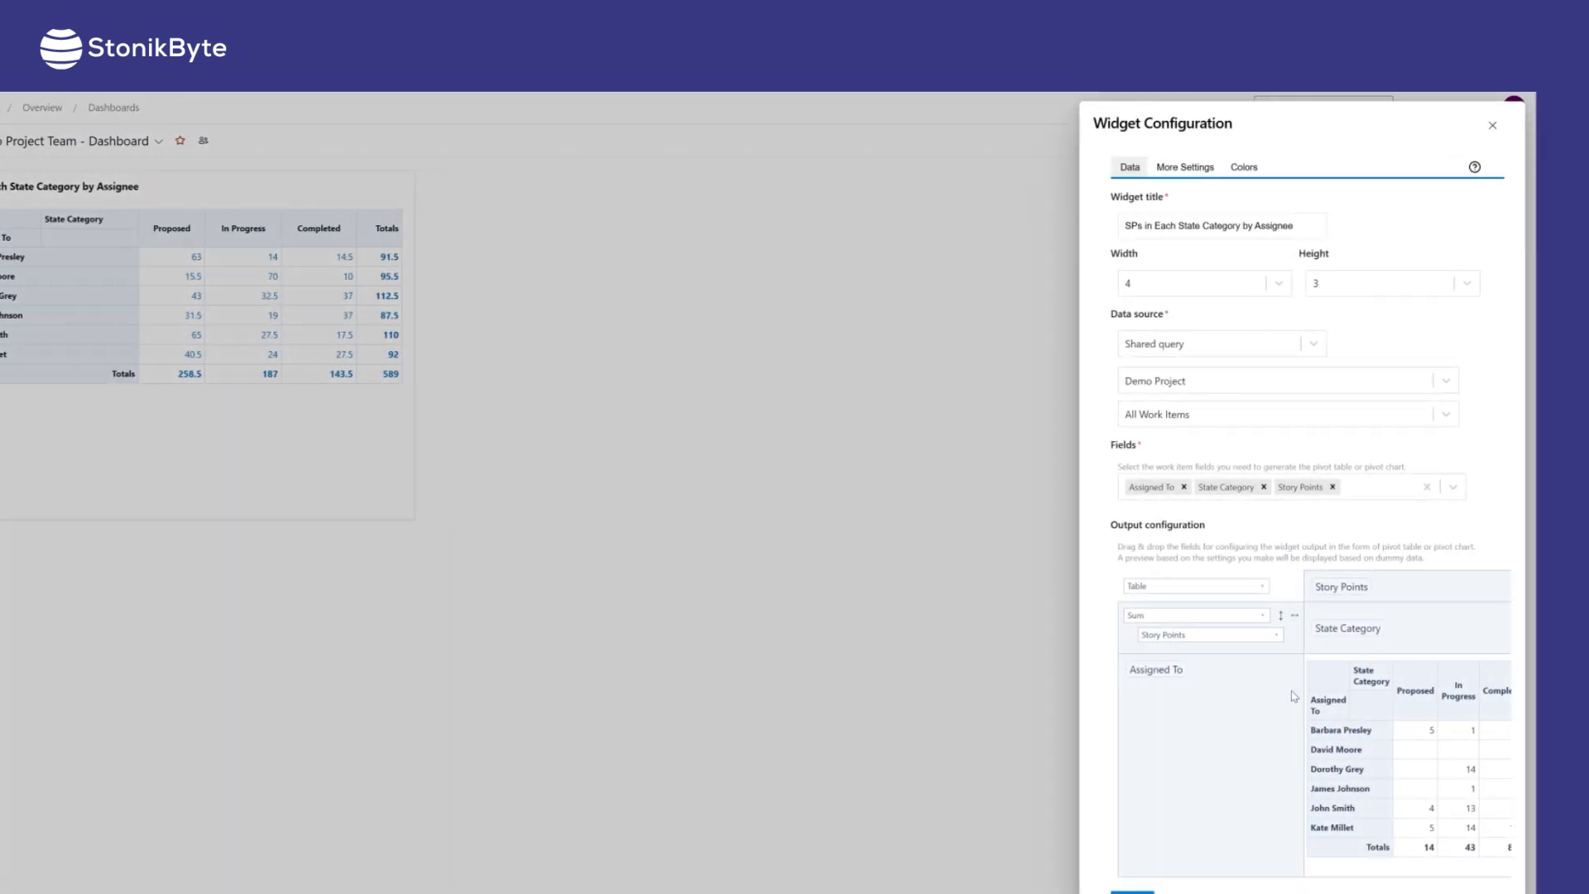
# Change the widget's output type to Table Heatmap and save it.
pyautogui.click(1264, 591)
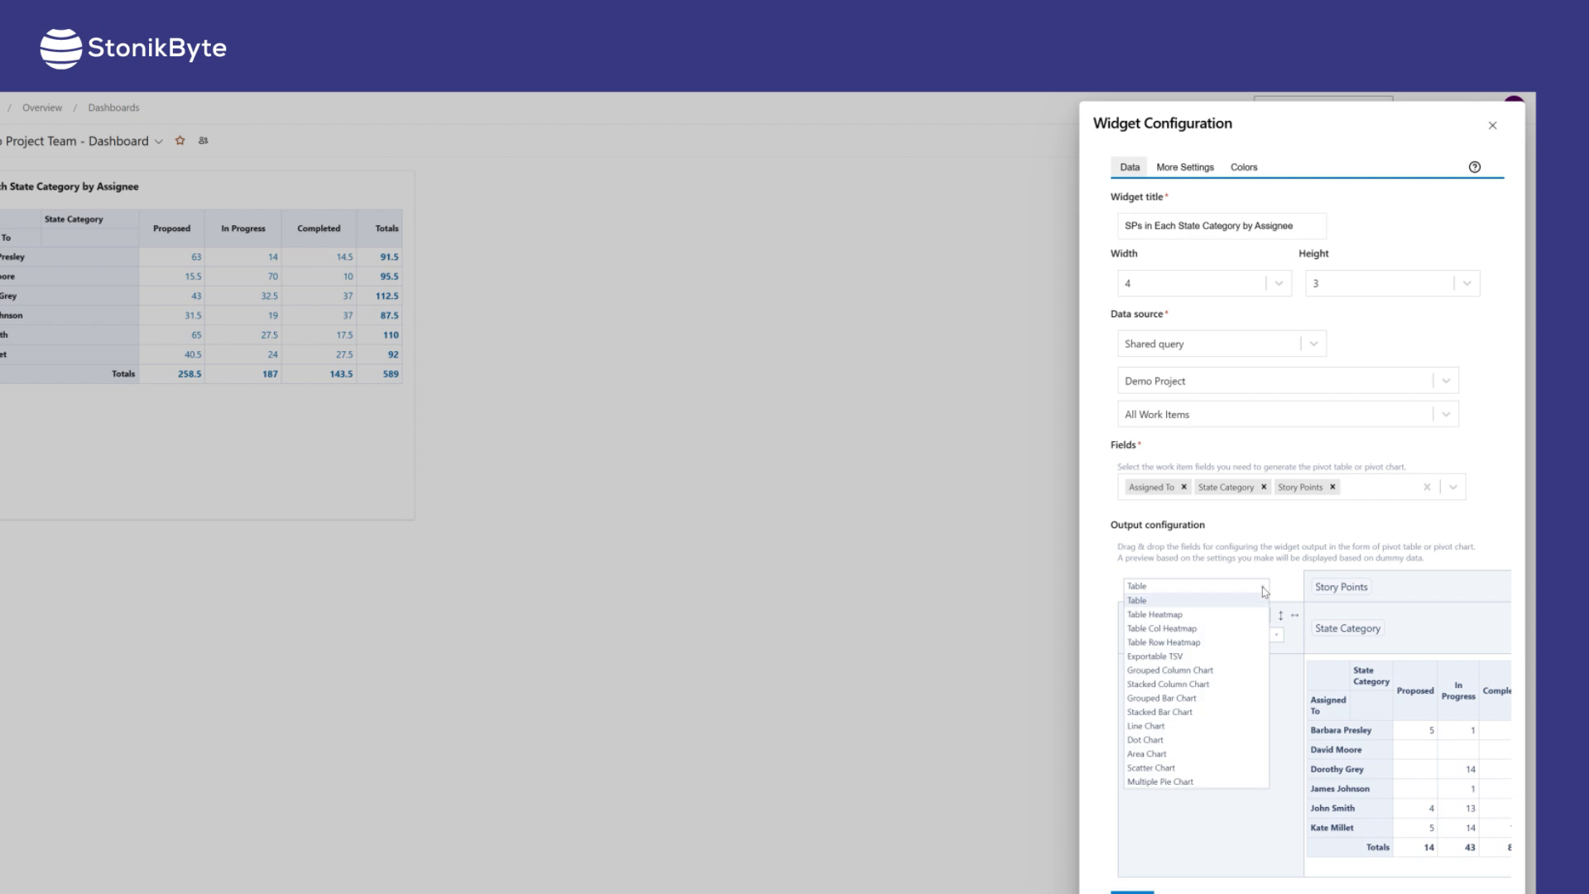
pyautogui.click(1179, 614)
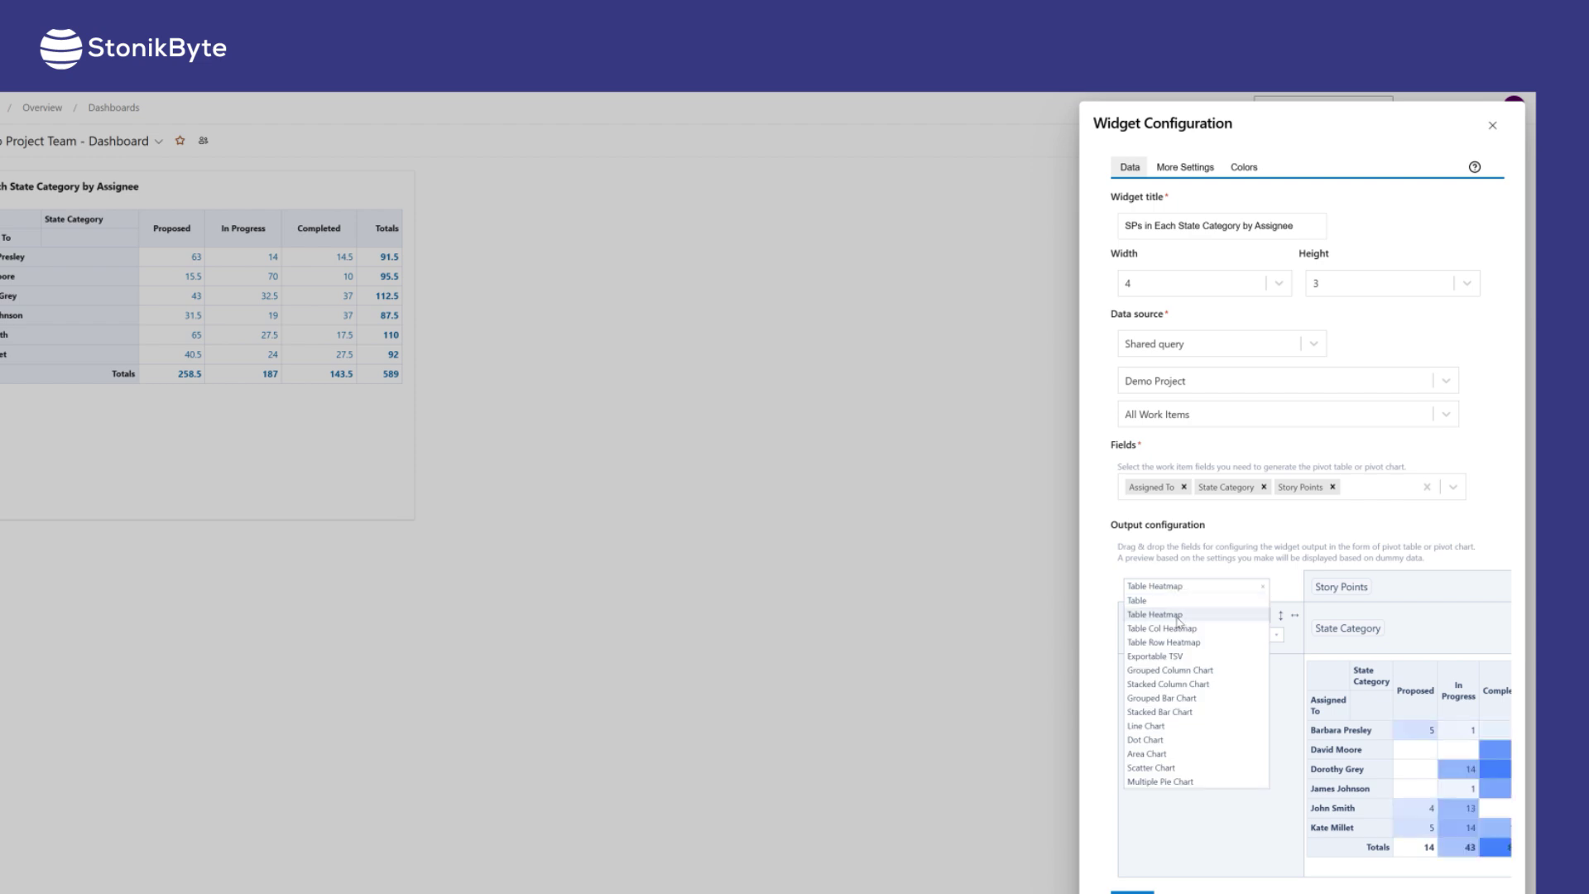
pyautogui.click(1132, 891)
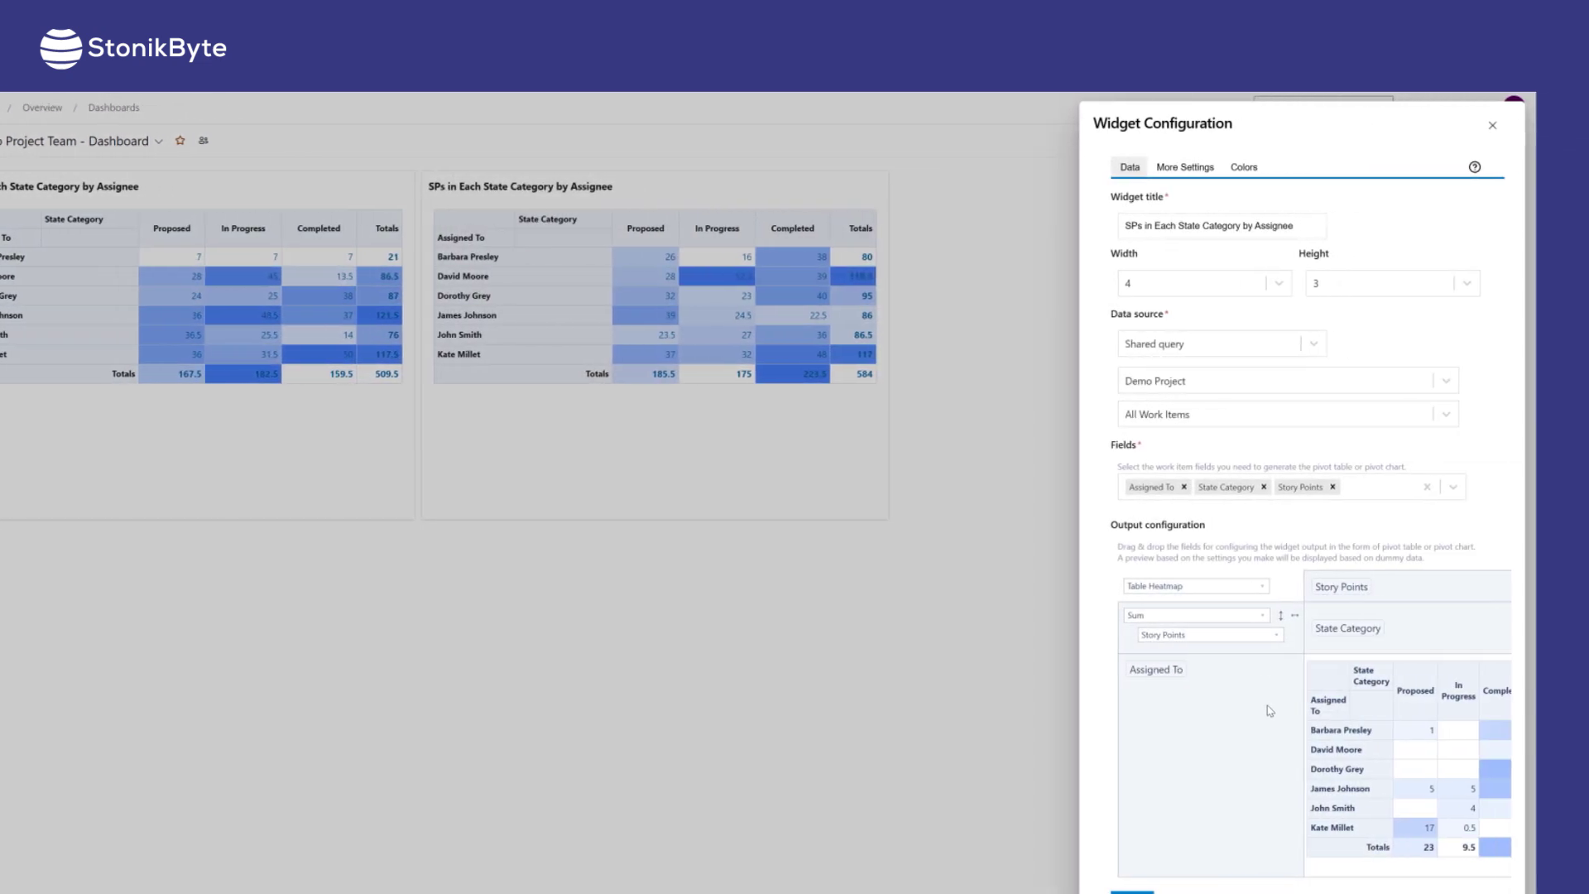
# Preview the Grouped Column Chart and Multiple Pie Chart outputs, then set the output to Stacked Column Chart and save the widget.
pyautogui.click(1266, 590)
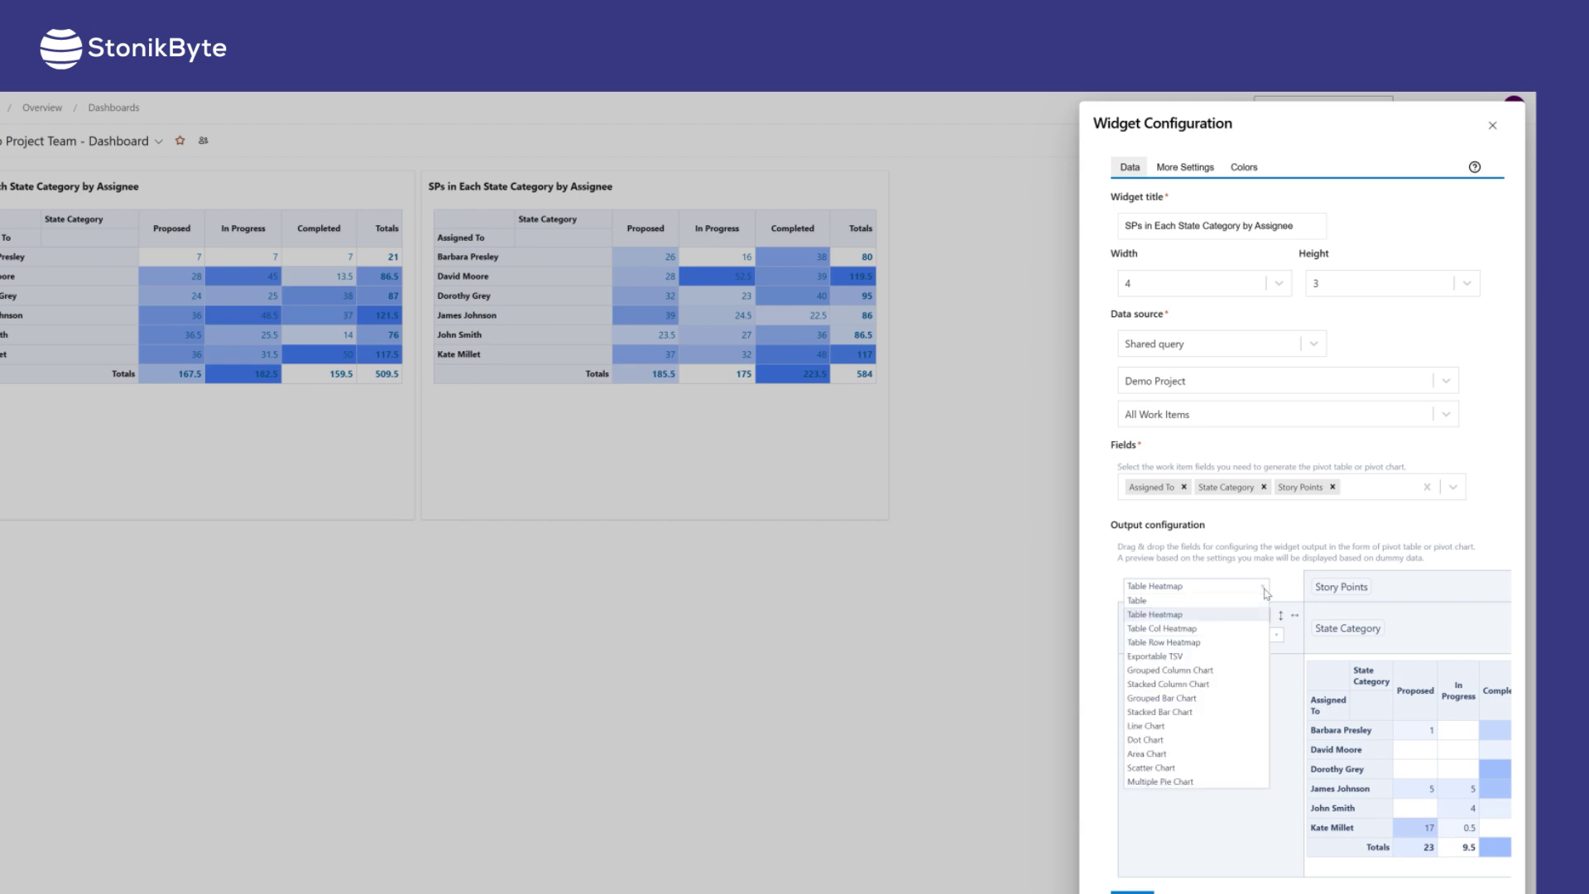
pyautogui.click(1167, 672)
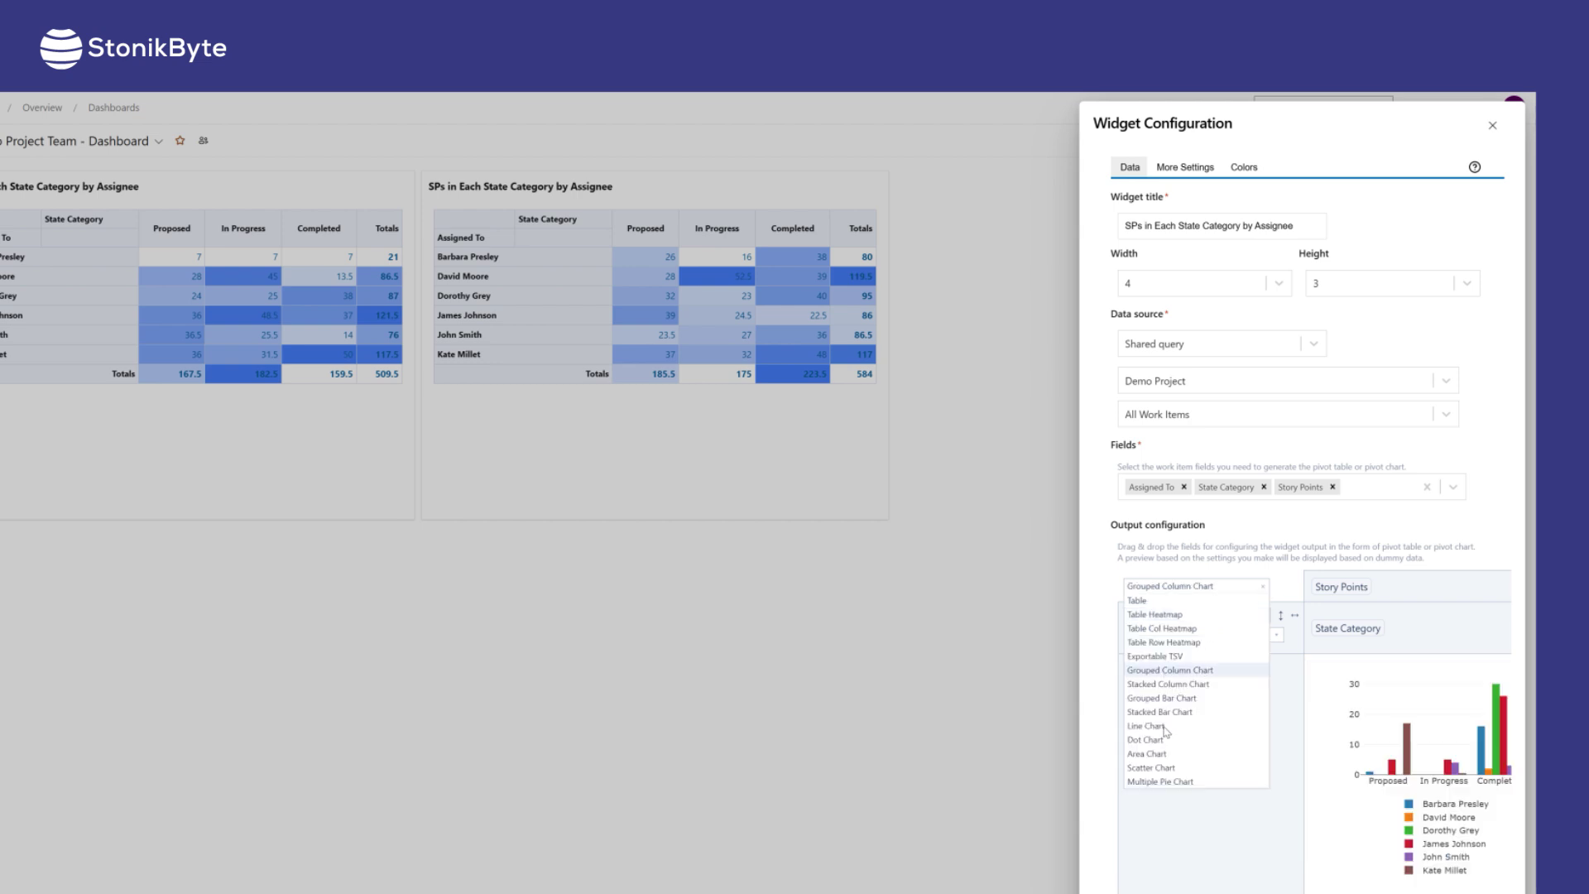
pyautogui.click(1158, 783)
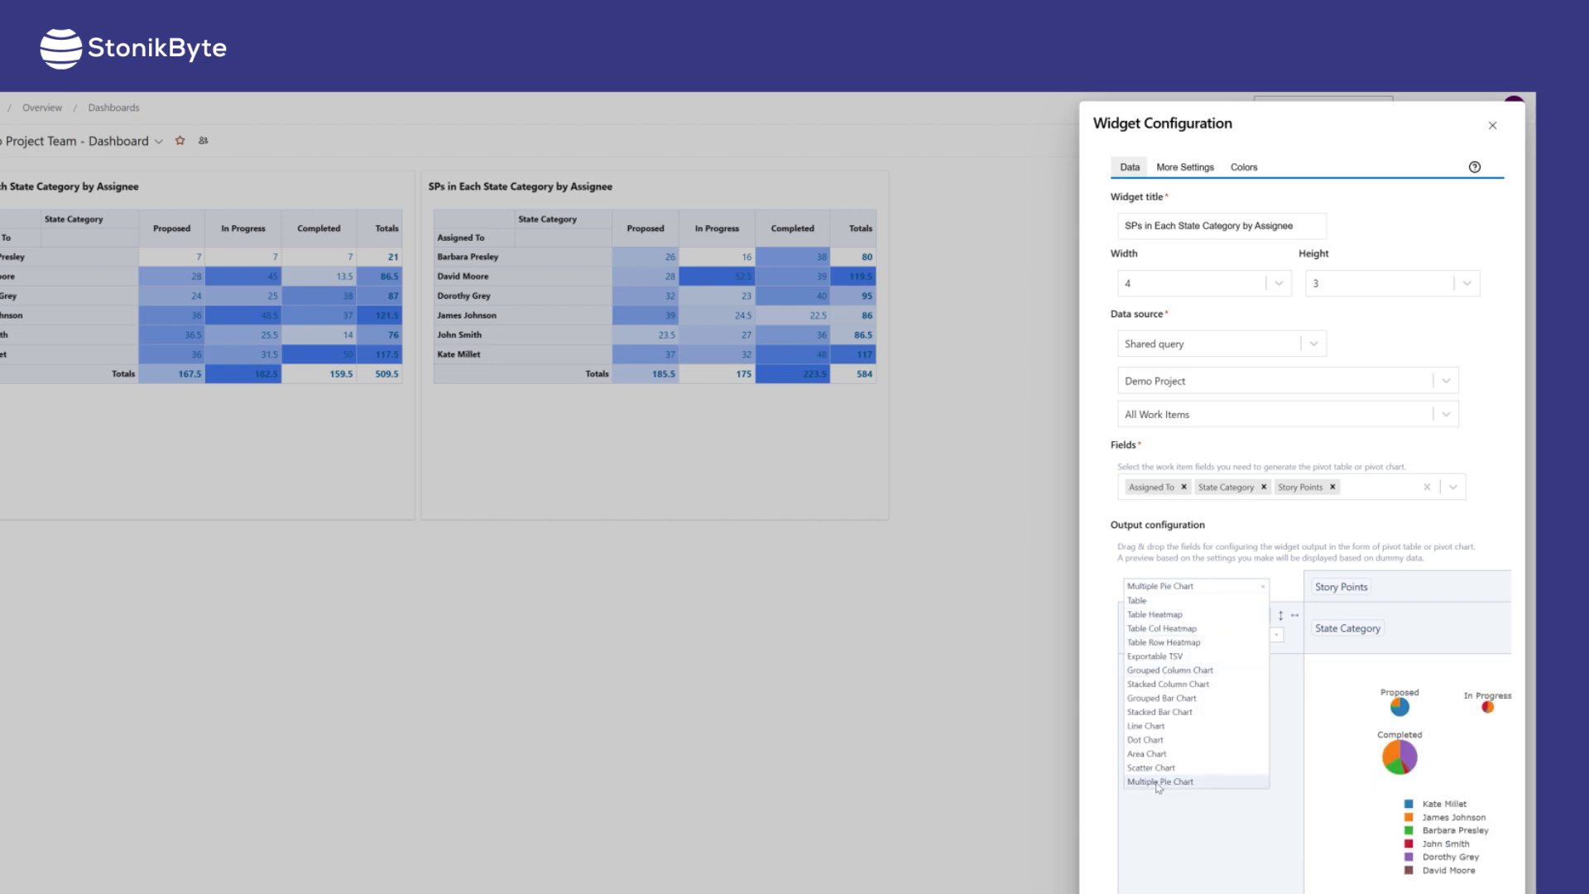
pyautogui.click(1172, 685)
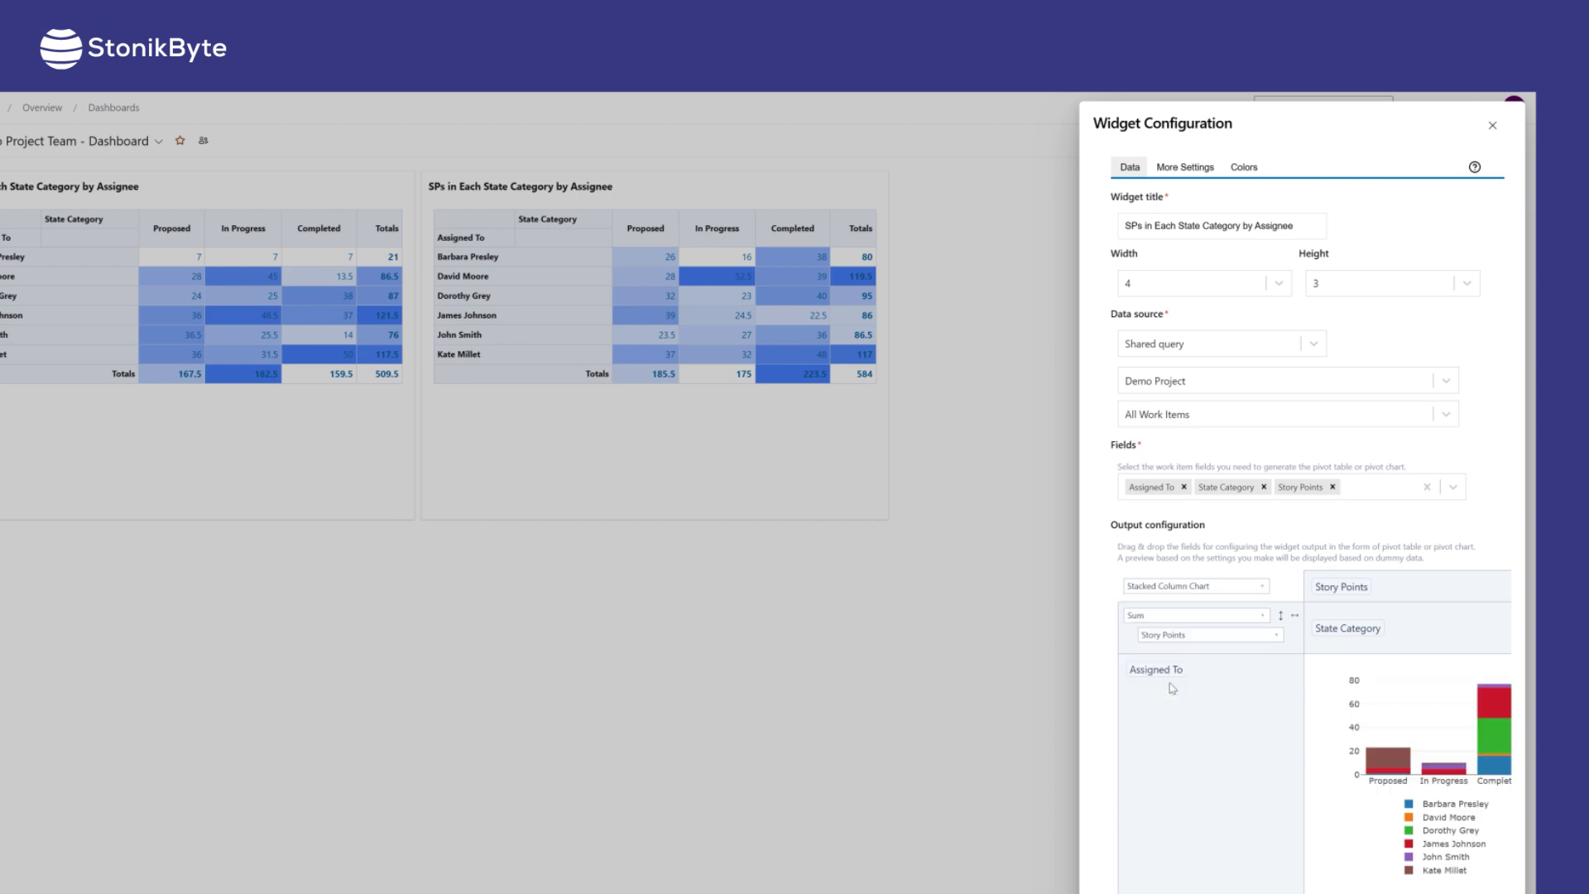
pyautogui.click(1147, 884)
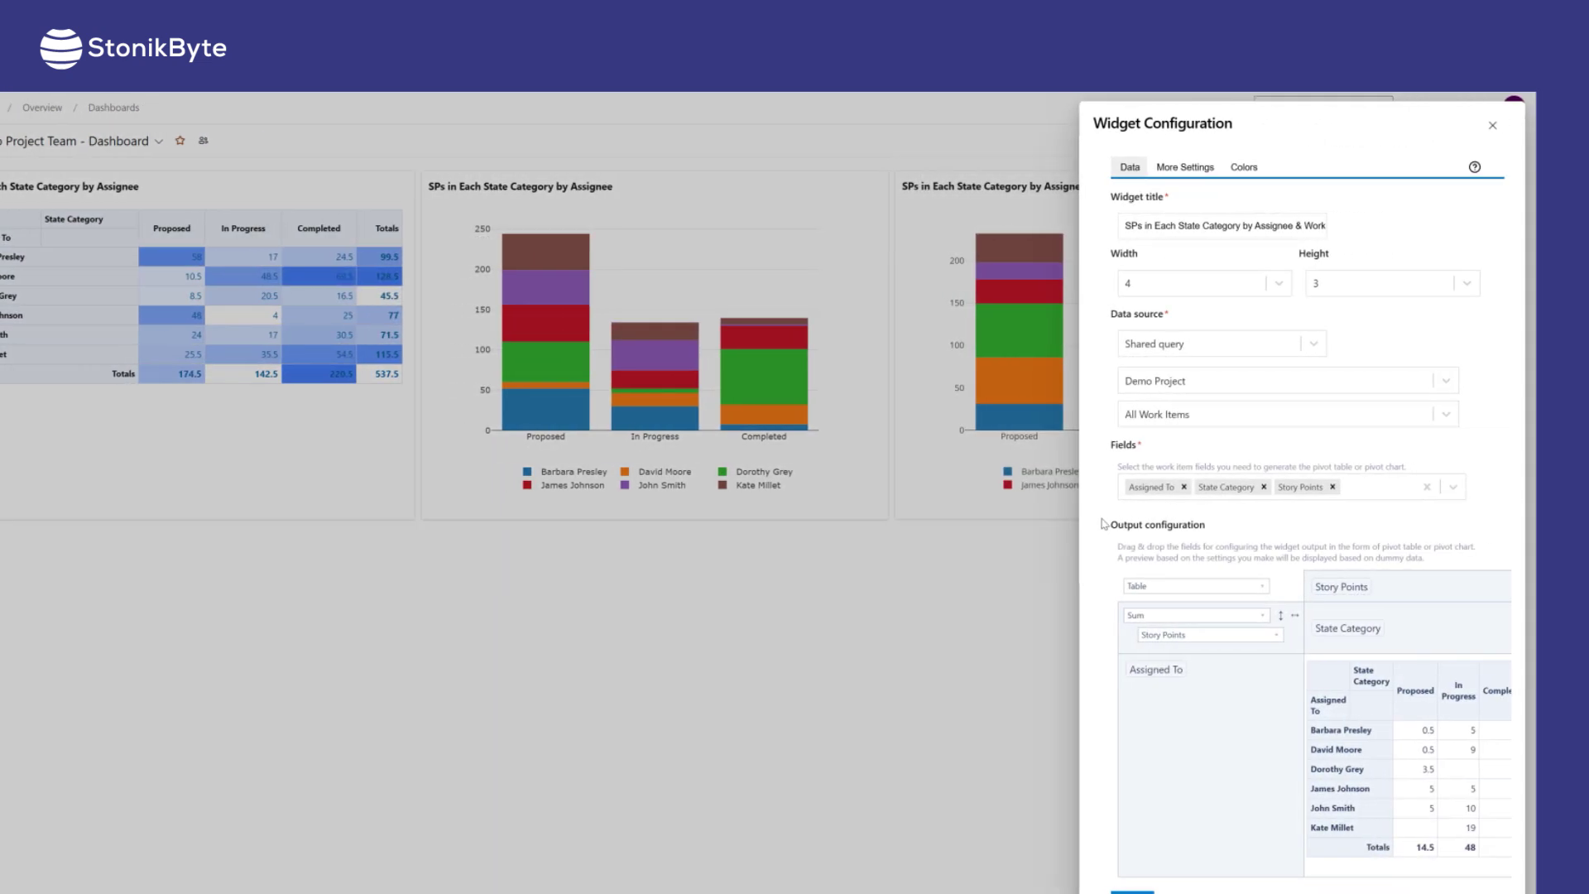
# Add the Work Item Type field as a second row field below Assigned To, and save the widget.
pyautogui.click(1372, 491)
pyautogui.write('wo')
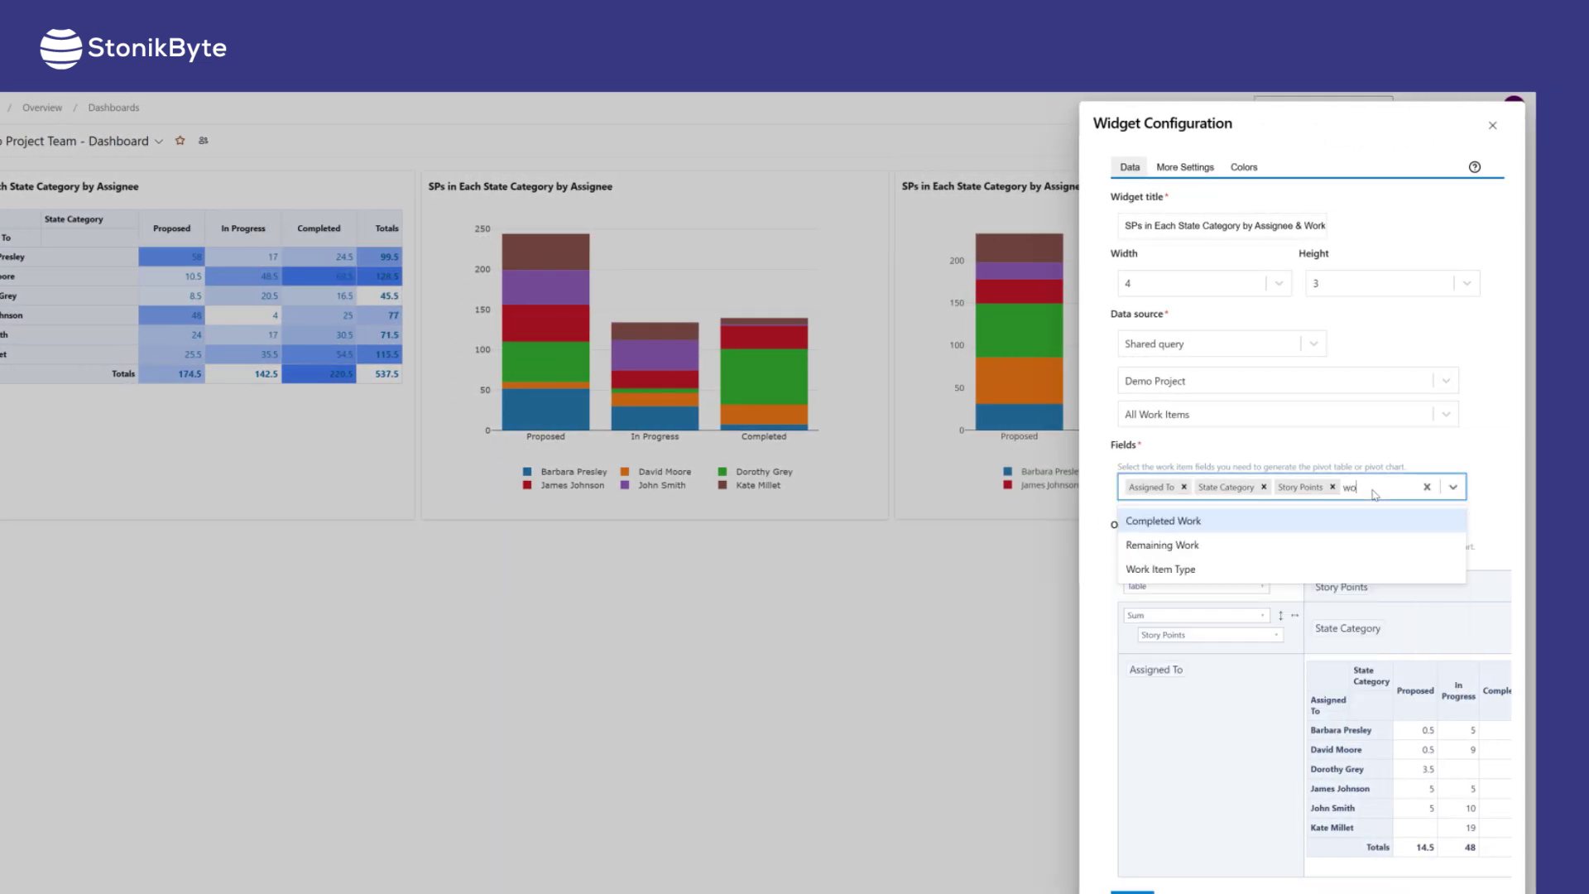
pyautogui.write('rk it')
pyautogui.press('Return')
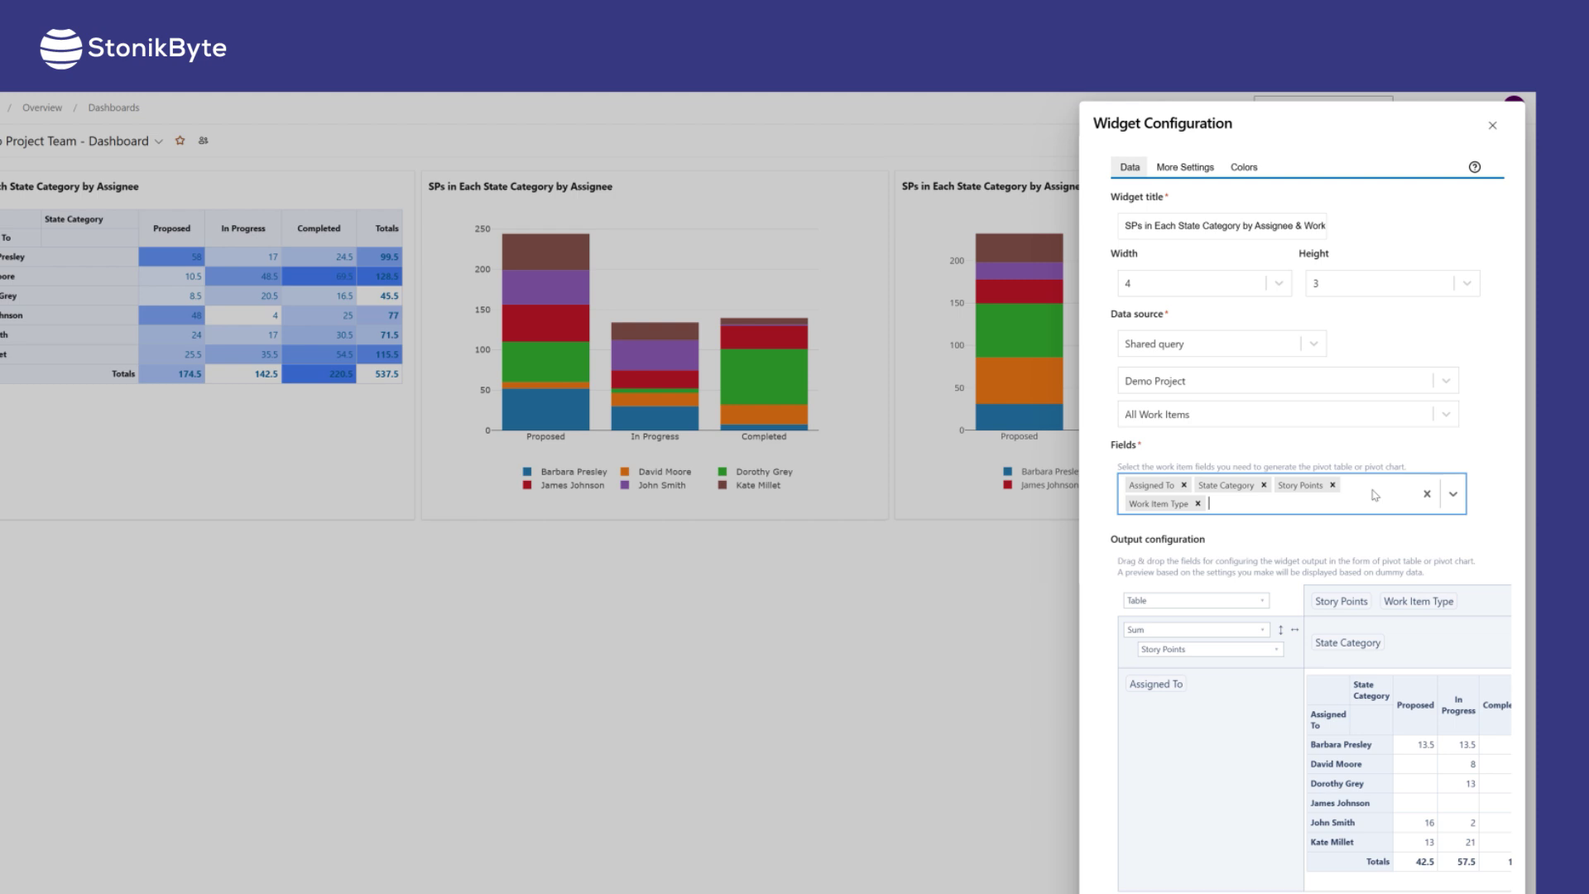
pyautogui.moveTo(1427, 597); pyautogui.dragTo(1213, 722)
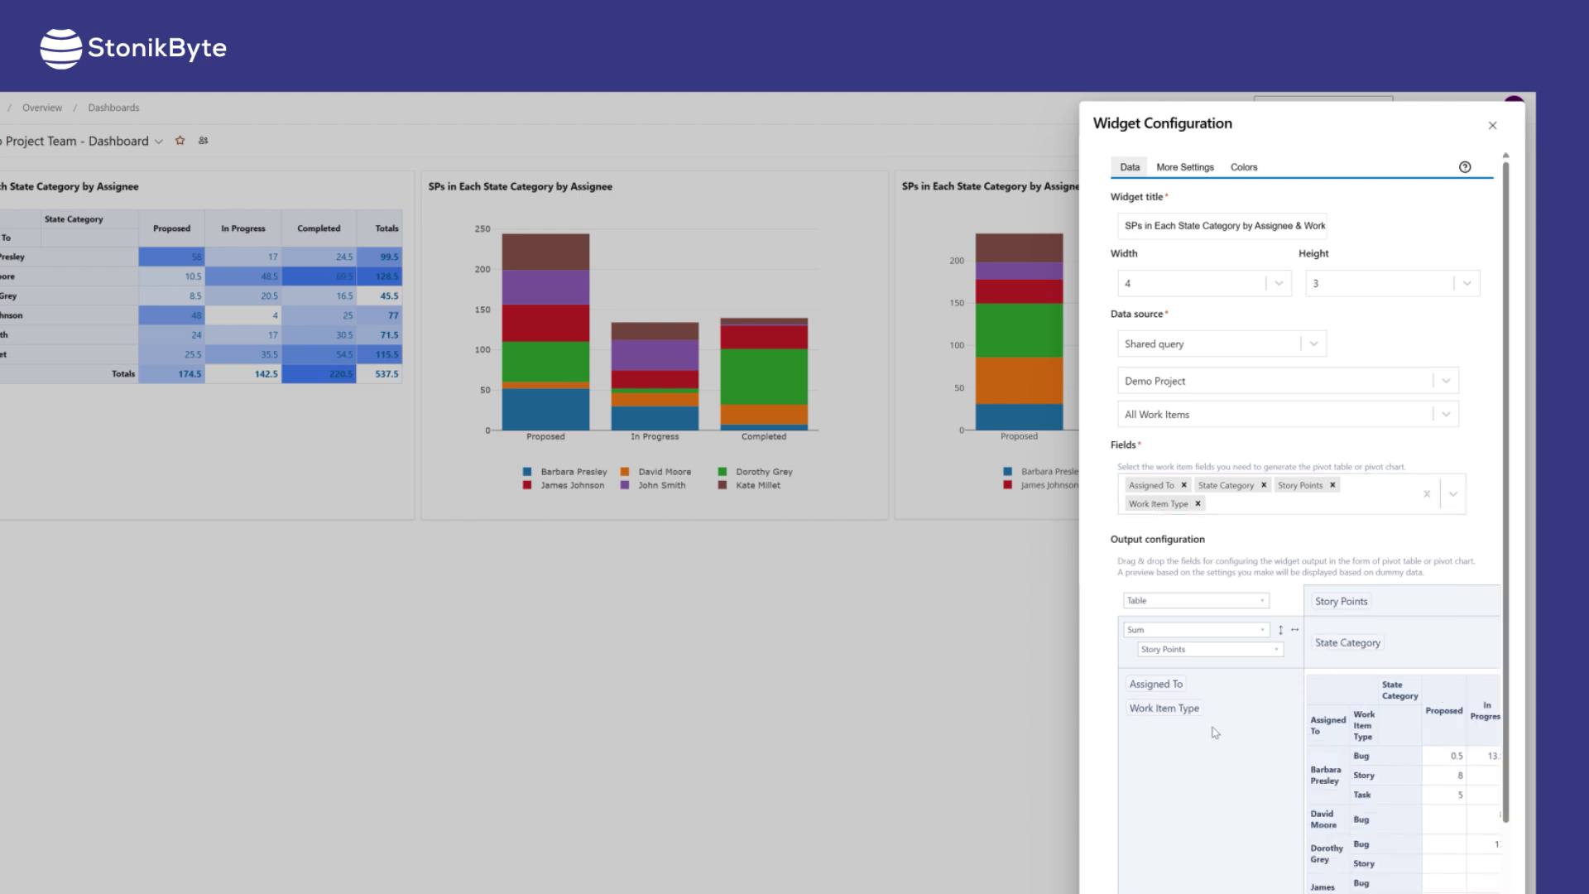
pyautogui.scroll(-3, 1209, 737)
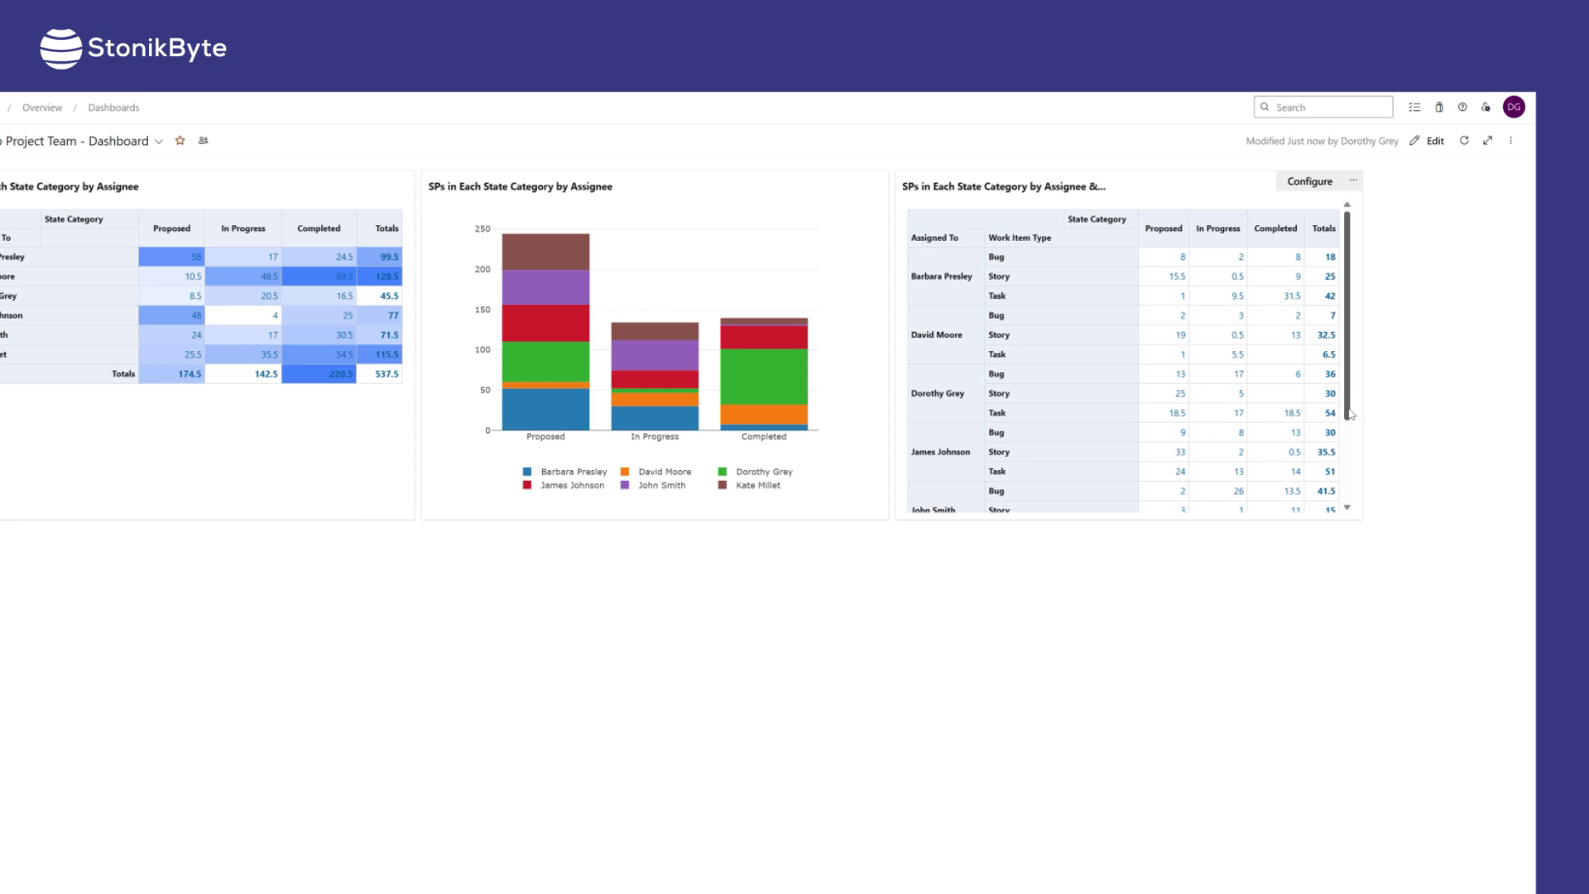
pyautogui.moveTo(1348, 416); pyautogui.dragTo(1366, 344)
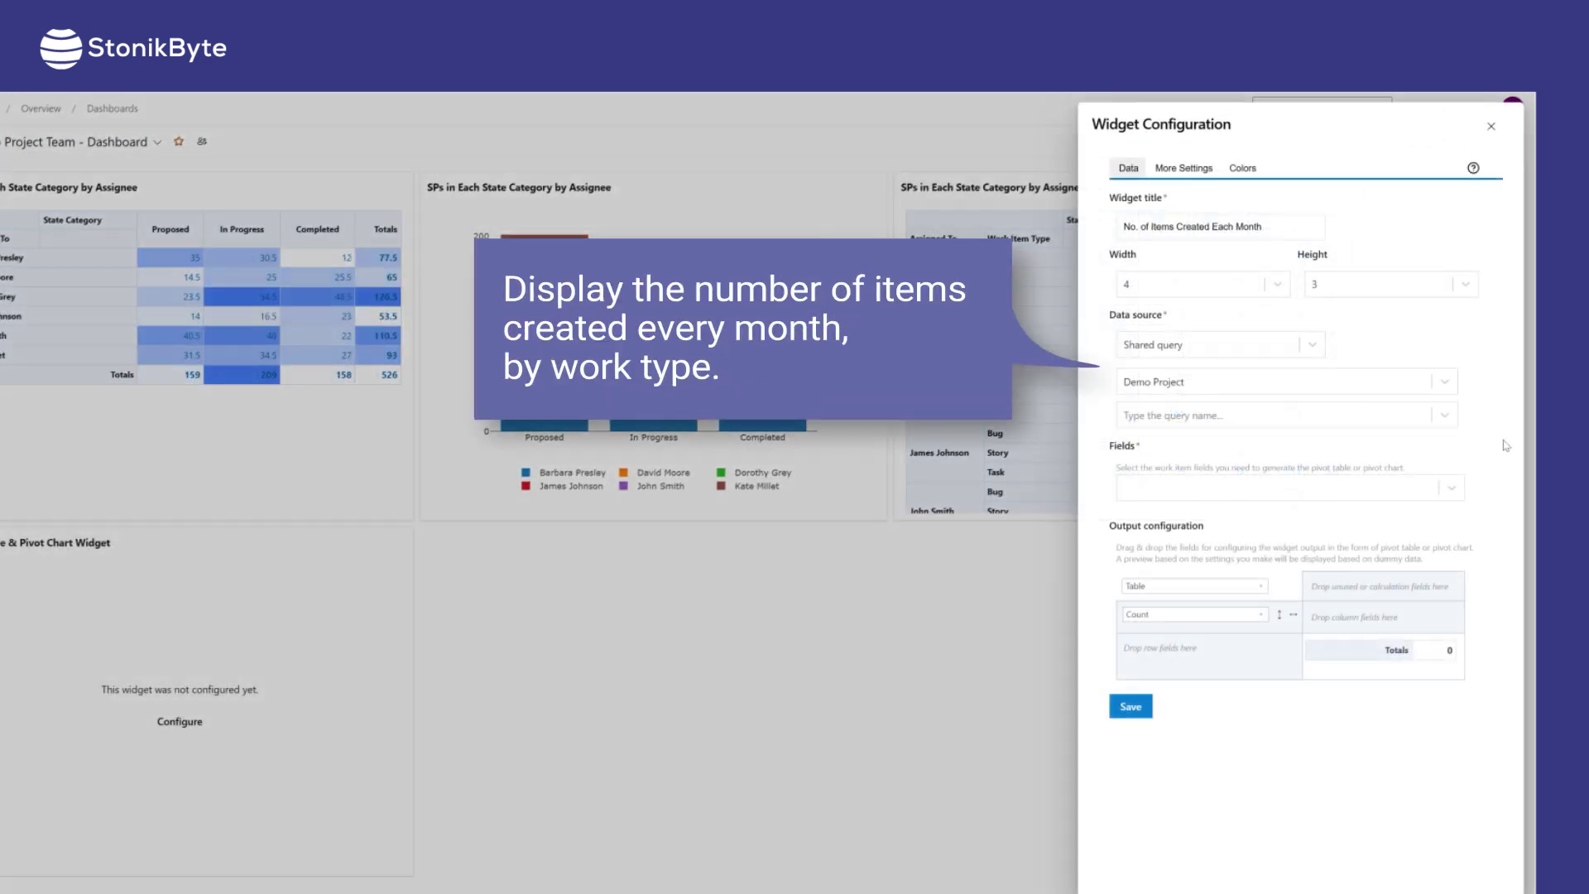
# Select the All Work Items query for the No. of Items Created Each Month widget and add the Work Item Type and Created Date fields.
pyautogui.click(1444, 415)
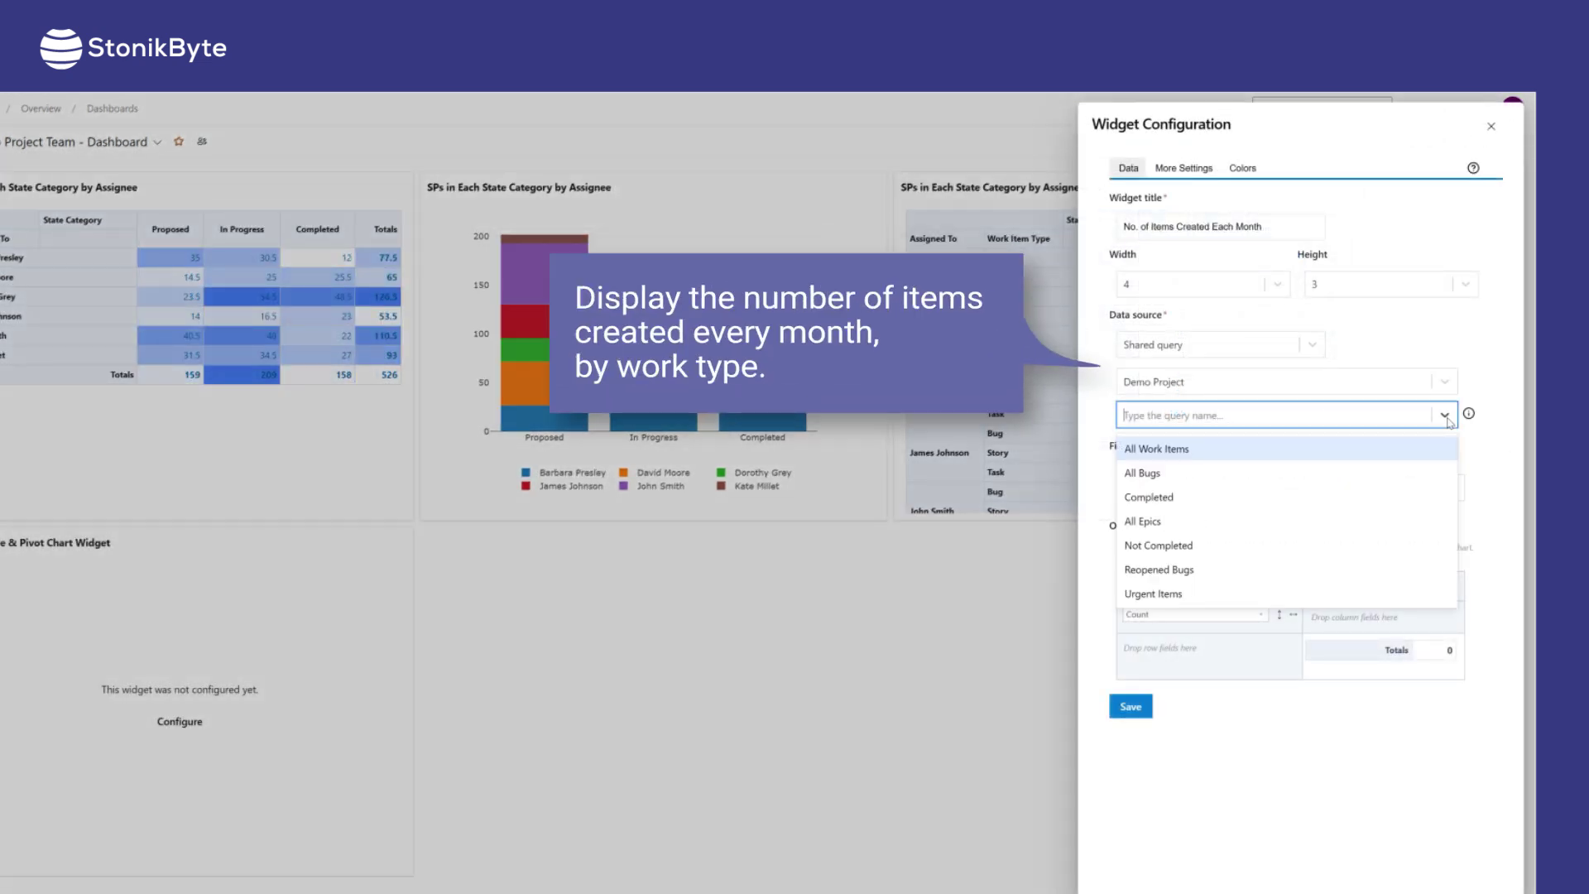
pyautogui.click(1272, 454)
pyautogui.click(1270, 488)
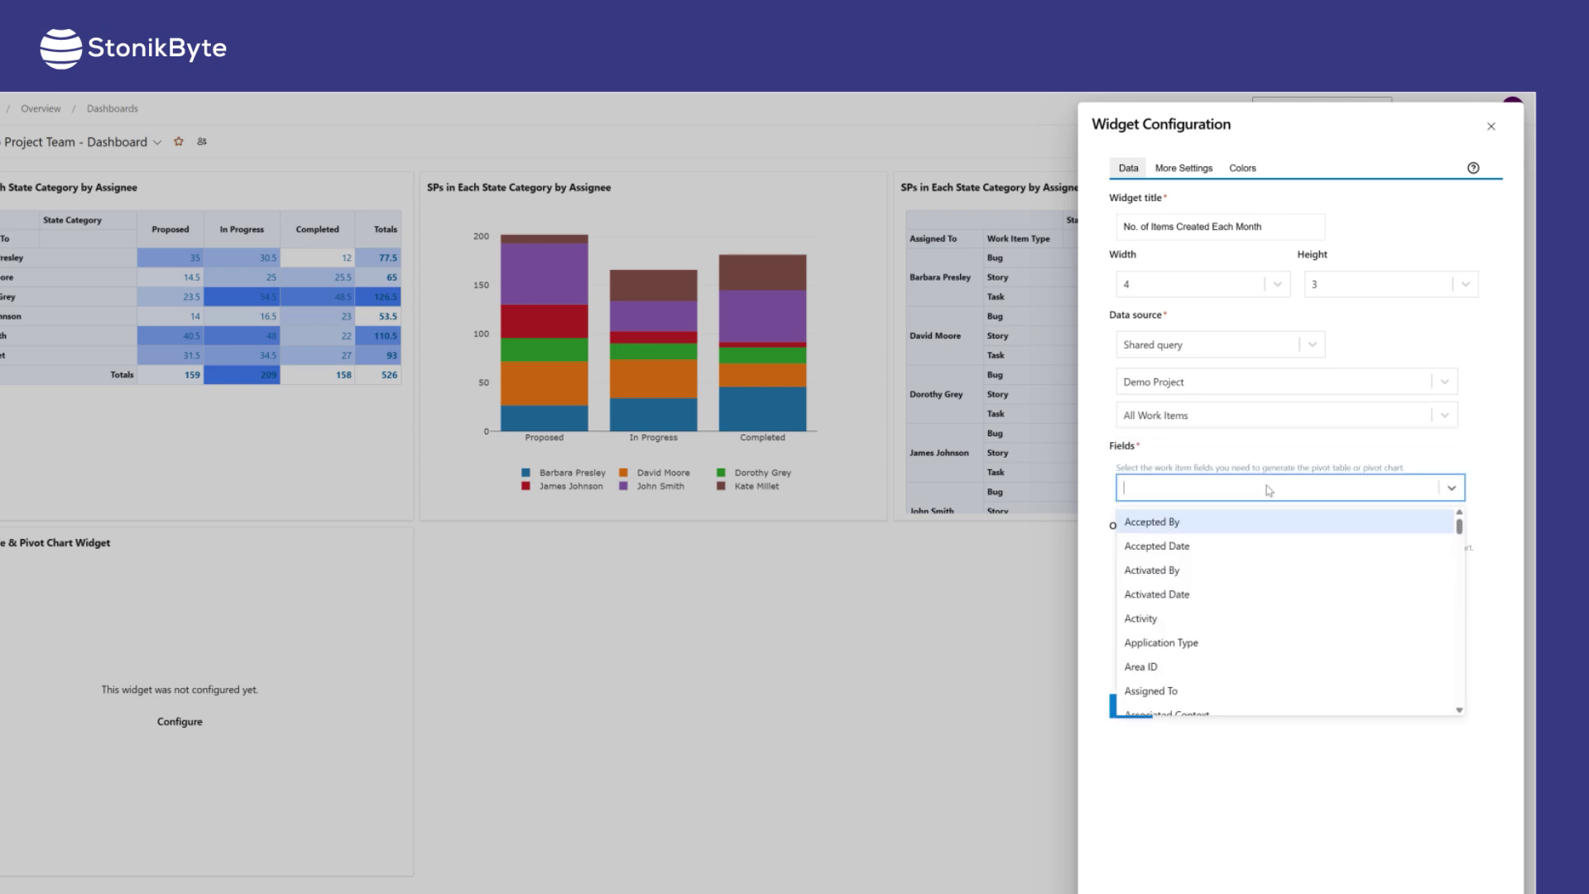
pyautogui.write('wo')
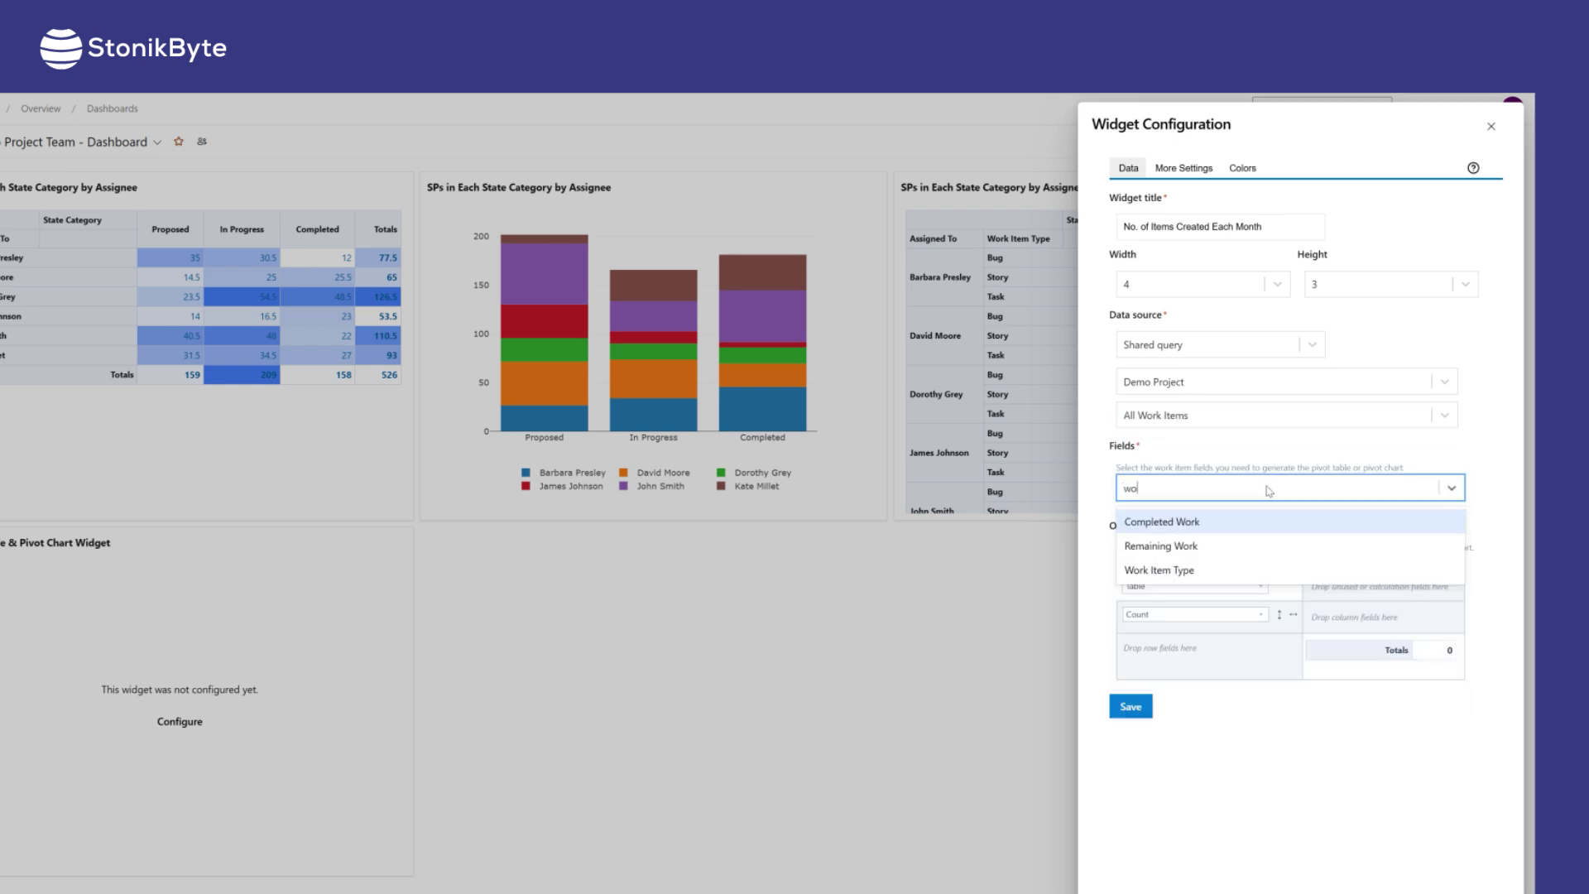
pyautogui.write('rk')
pyautogui.click(1233, 571)
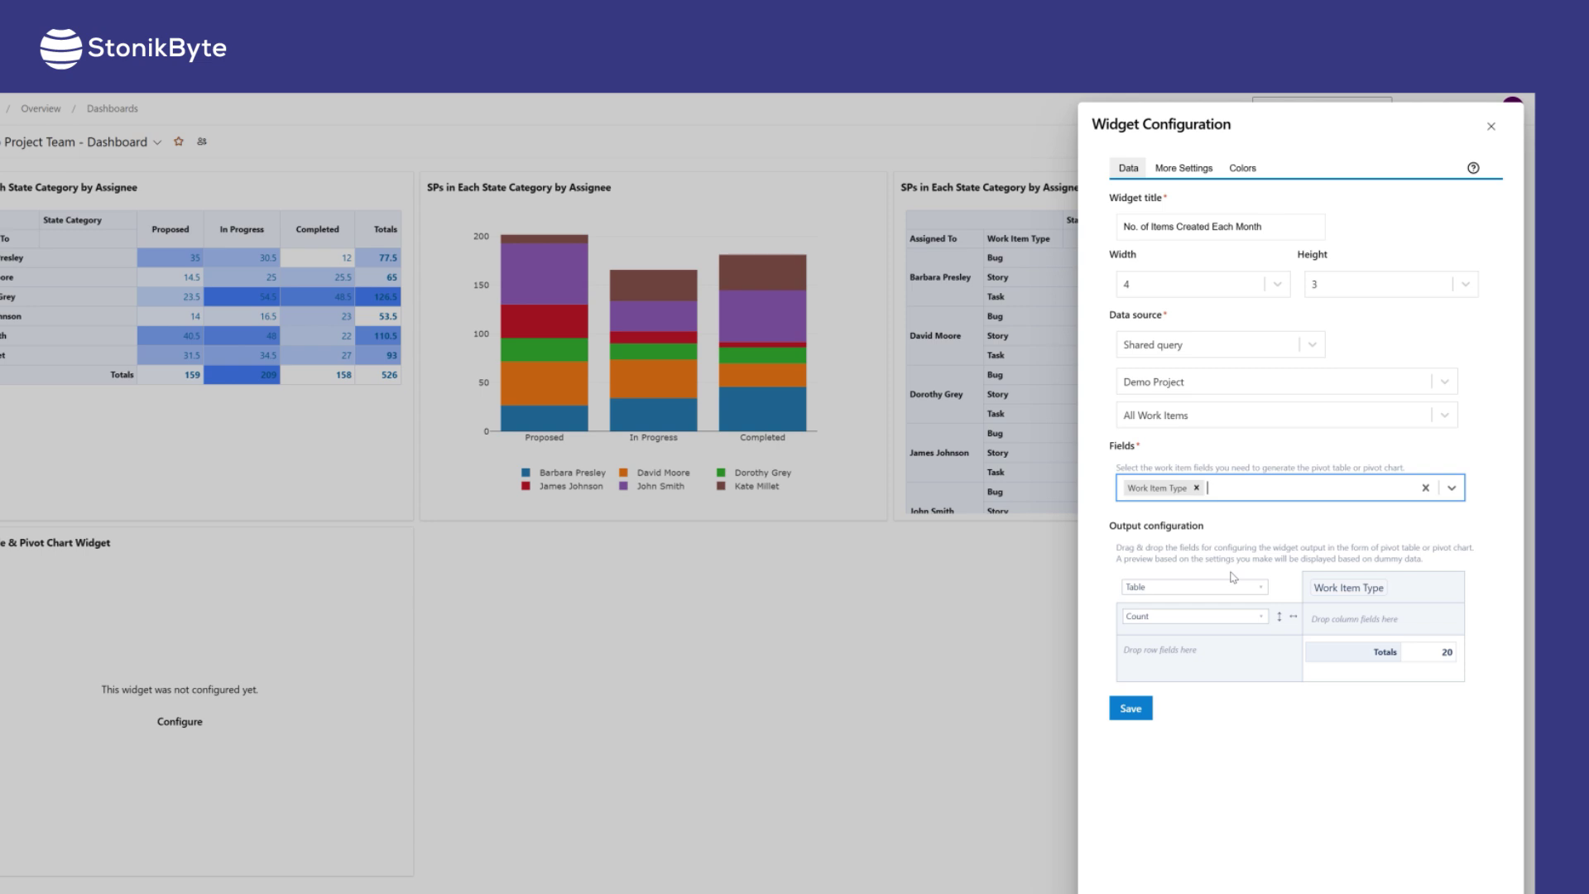
pyautogui.write('crea')
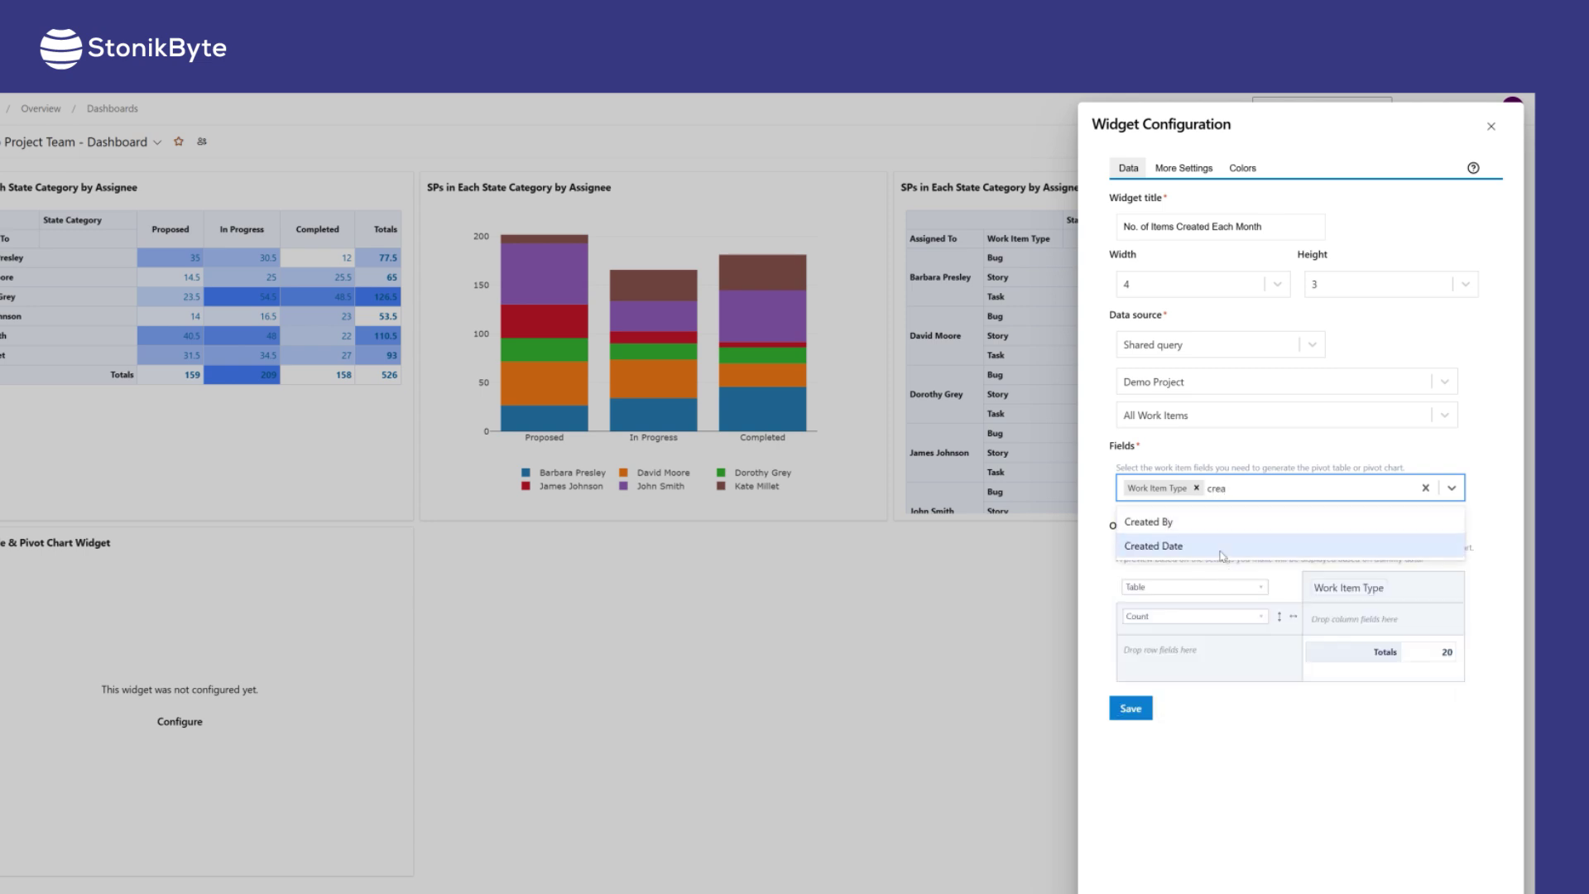
pyautogui.click(1221, 546)
# Place Work Item Type as the row field and Created Date as the column field.
pyautogui.moveTo(1415, 589); pyautogui.dragTo(1214, 671)
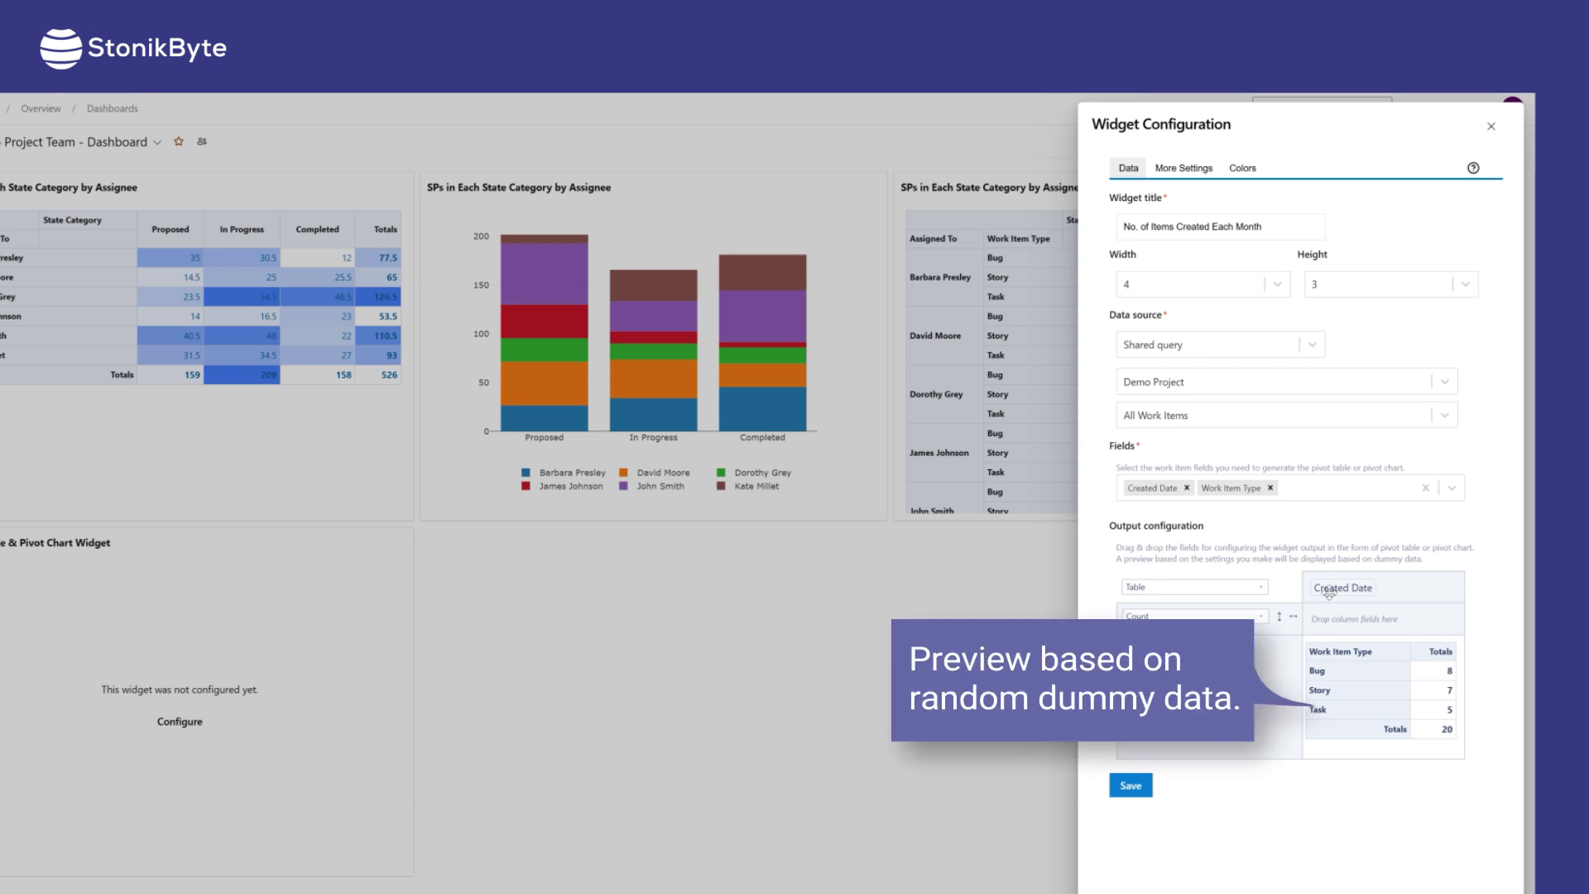
pyautogui.moveTo(1329, 589); pyautogui.dragTo(1335, 610)
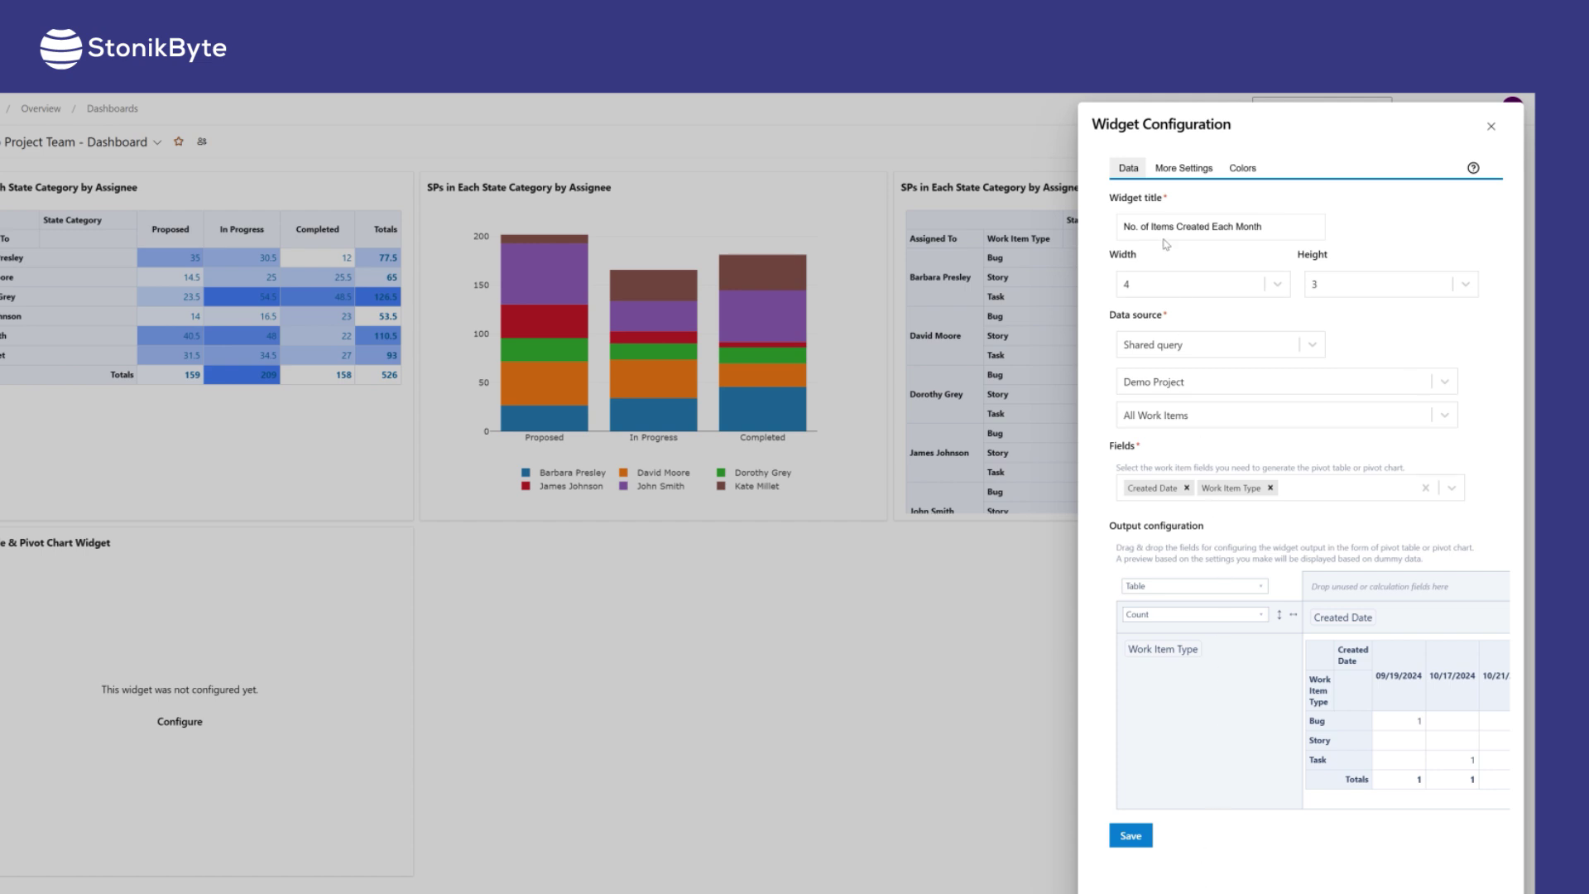
# Set the Created Date field's format to MMM and return to the widget's data configuration.
pyautogui.click(1184, 168)
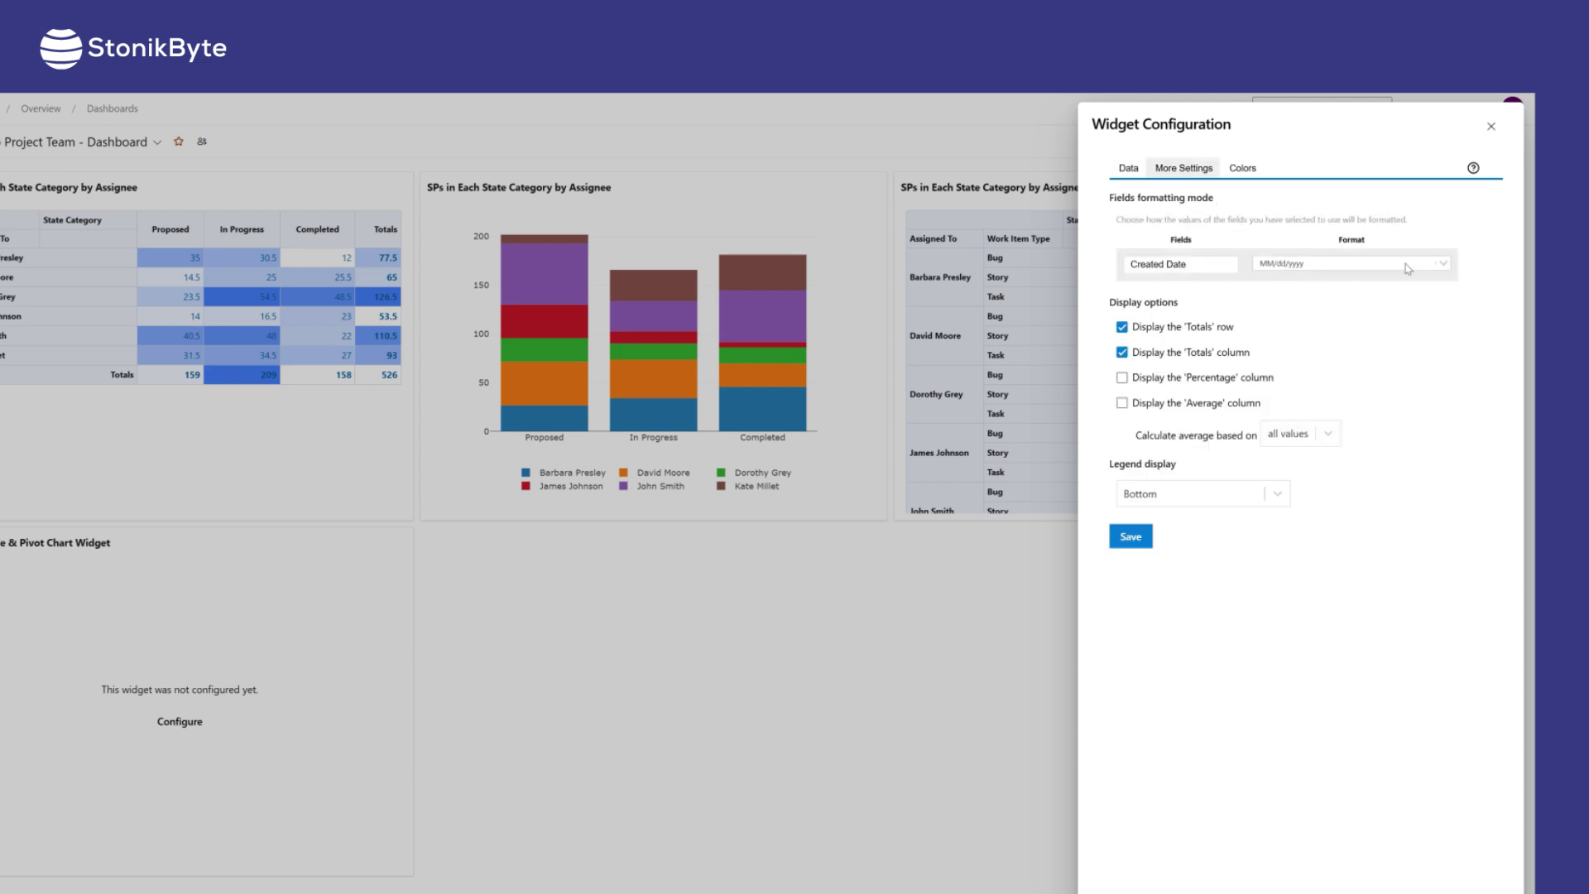
pyautogui.click(1443, 264)
pyautogui.moveTo(1444, 313); pyautogui.dragTo(1442, 385)
pyautogui.click(1299, 405)
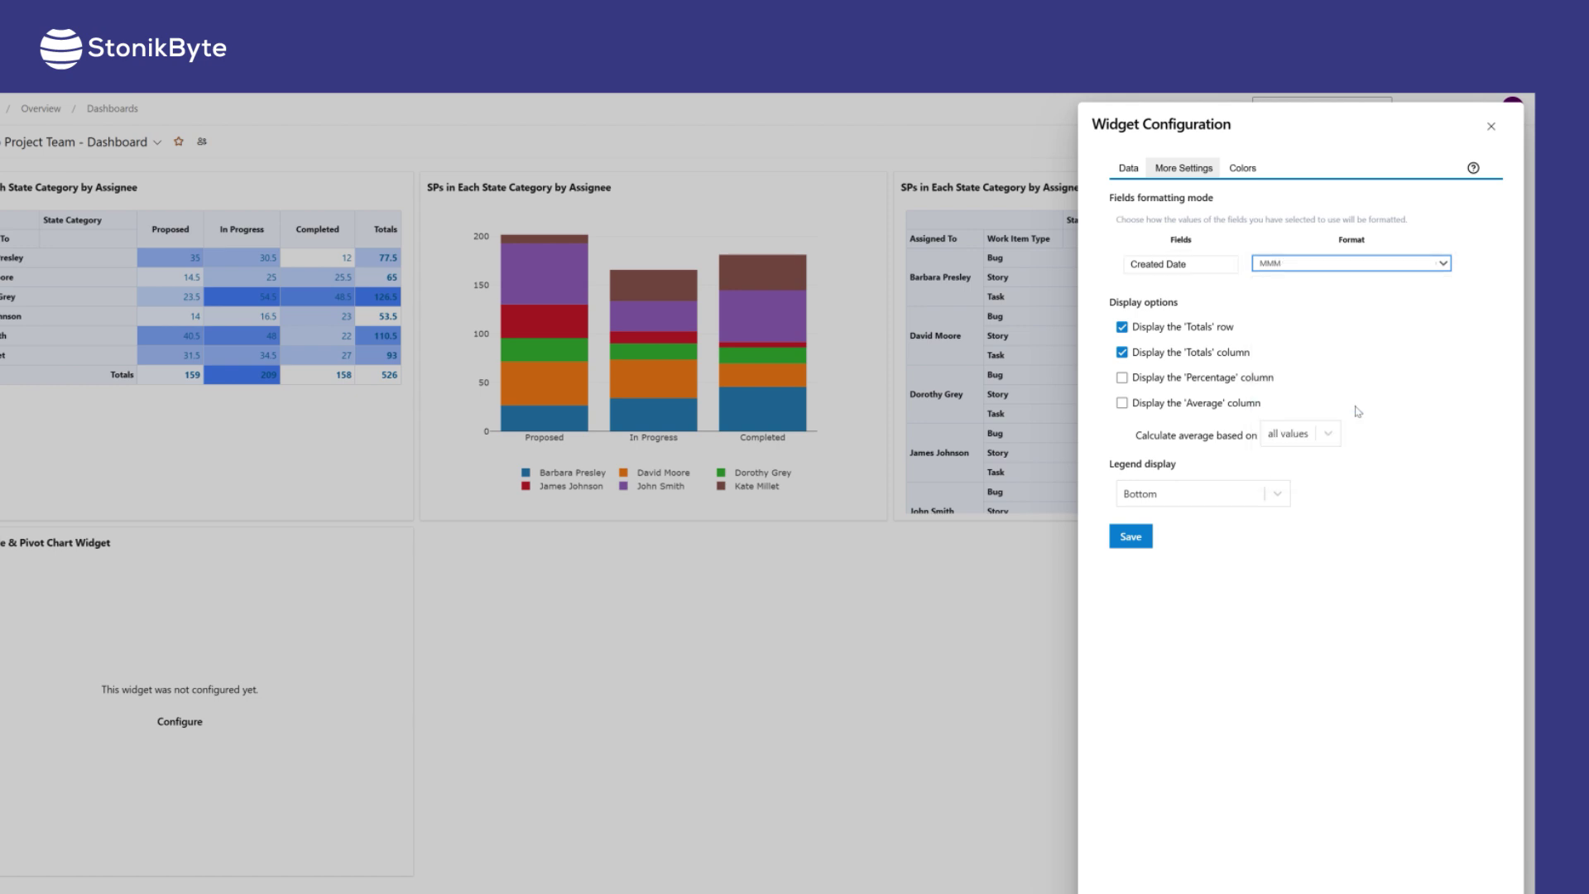
pyautogui.click(1129, 168)
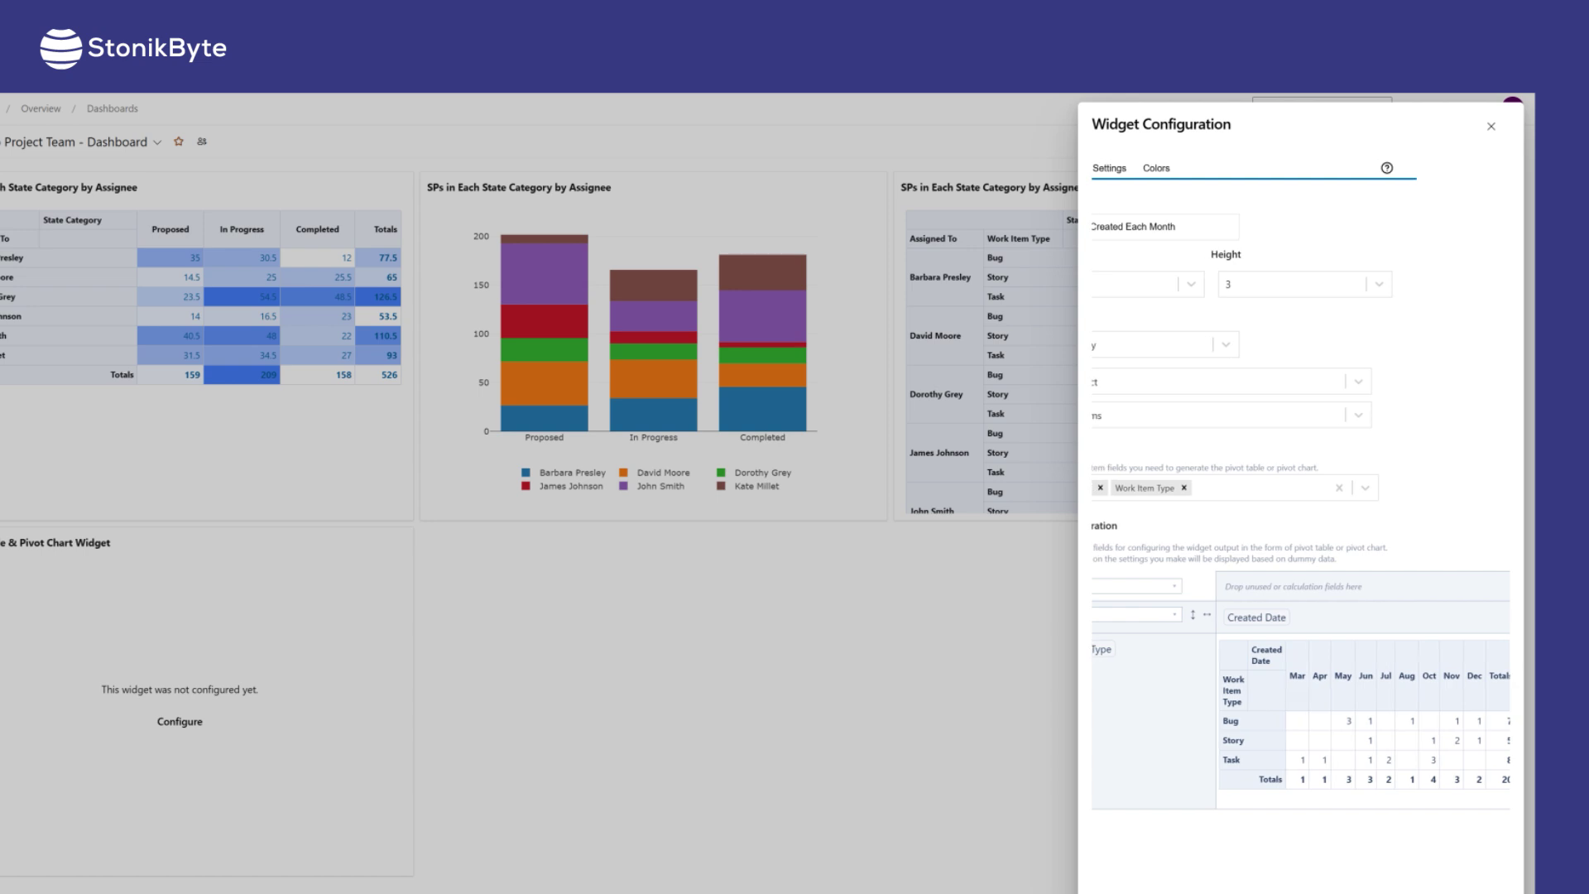
# Save the No. of Items Created Each Month table, and change the widget's output to a saved Stacked Column Chart.
pyautogui.click(1130, 835)
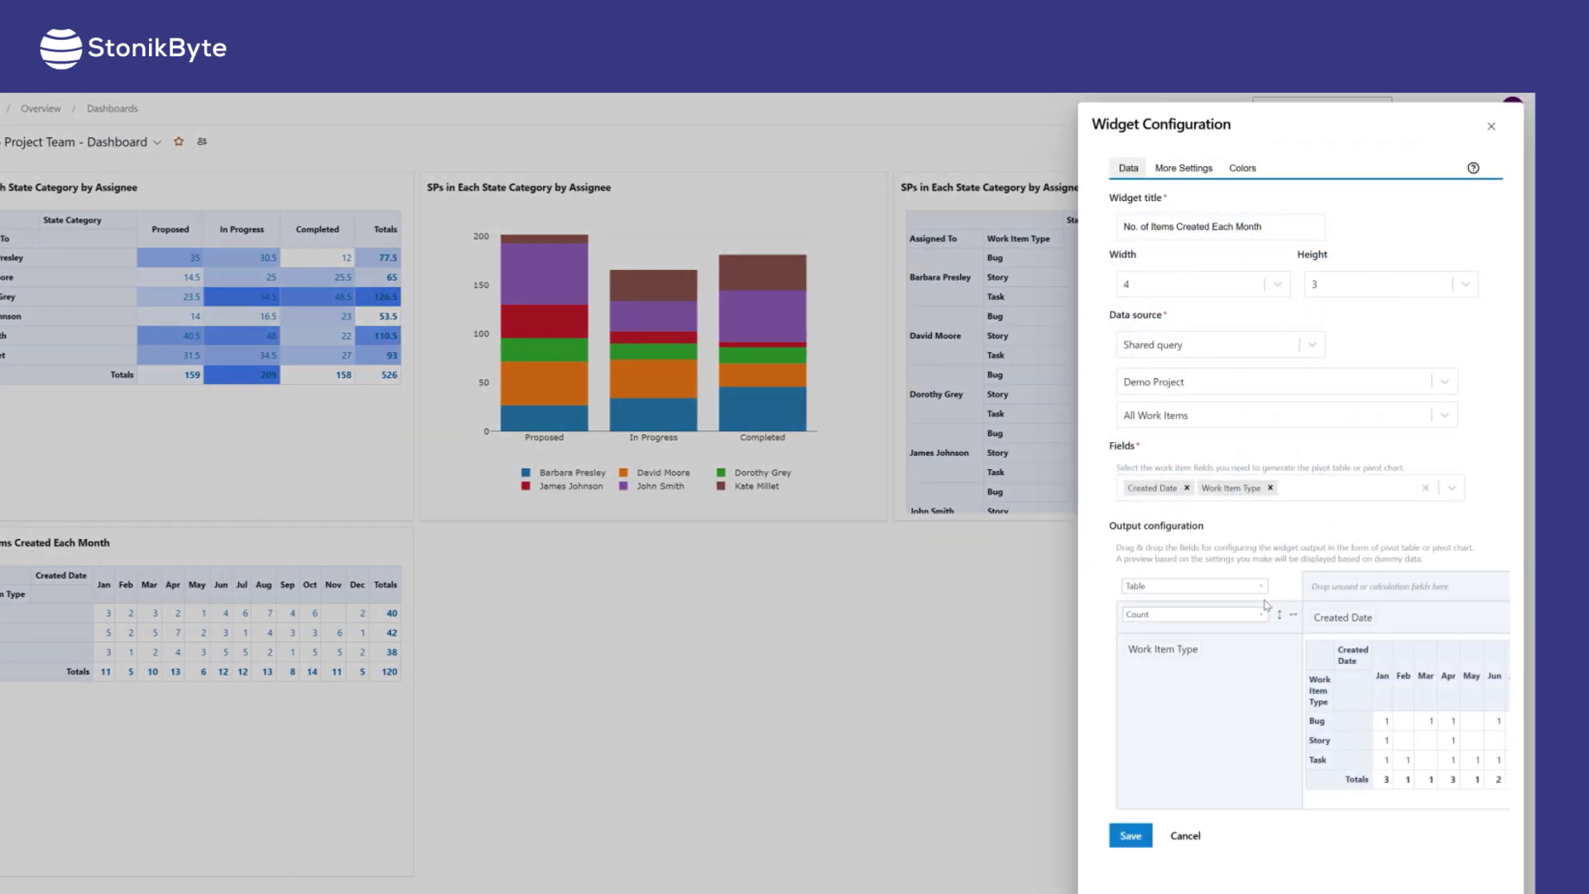
pyautogui.click(1487, 586)
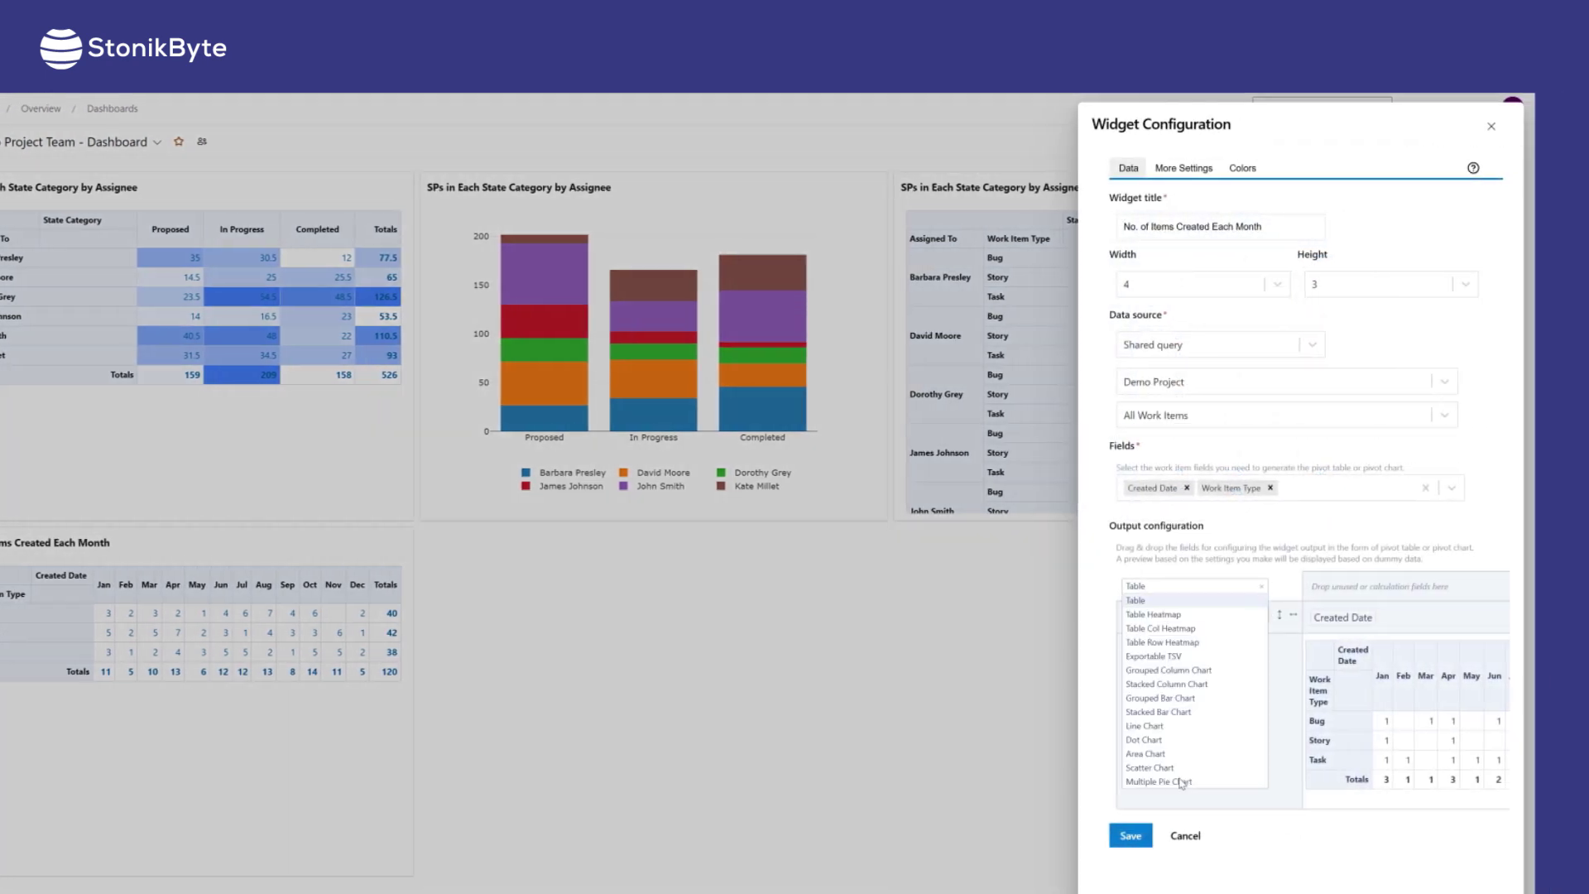
pyautogui.click(1160, 715)
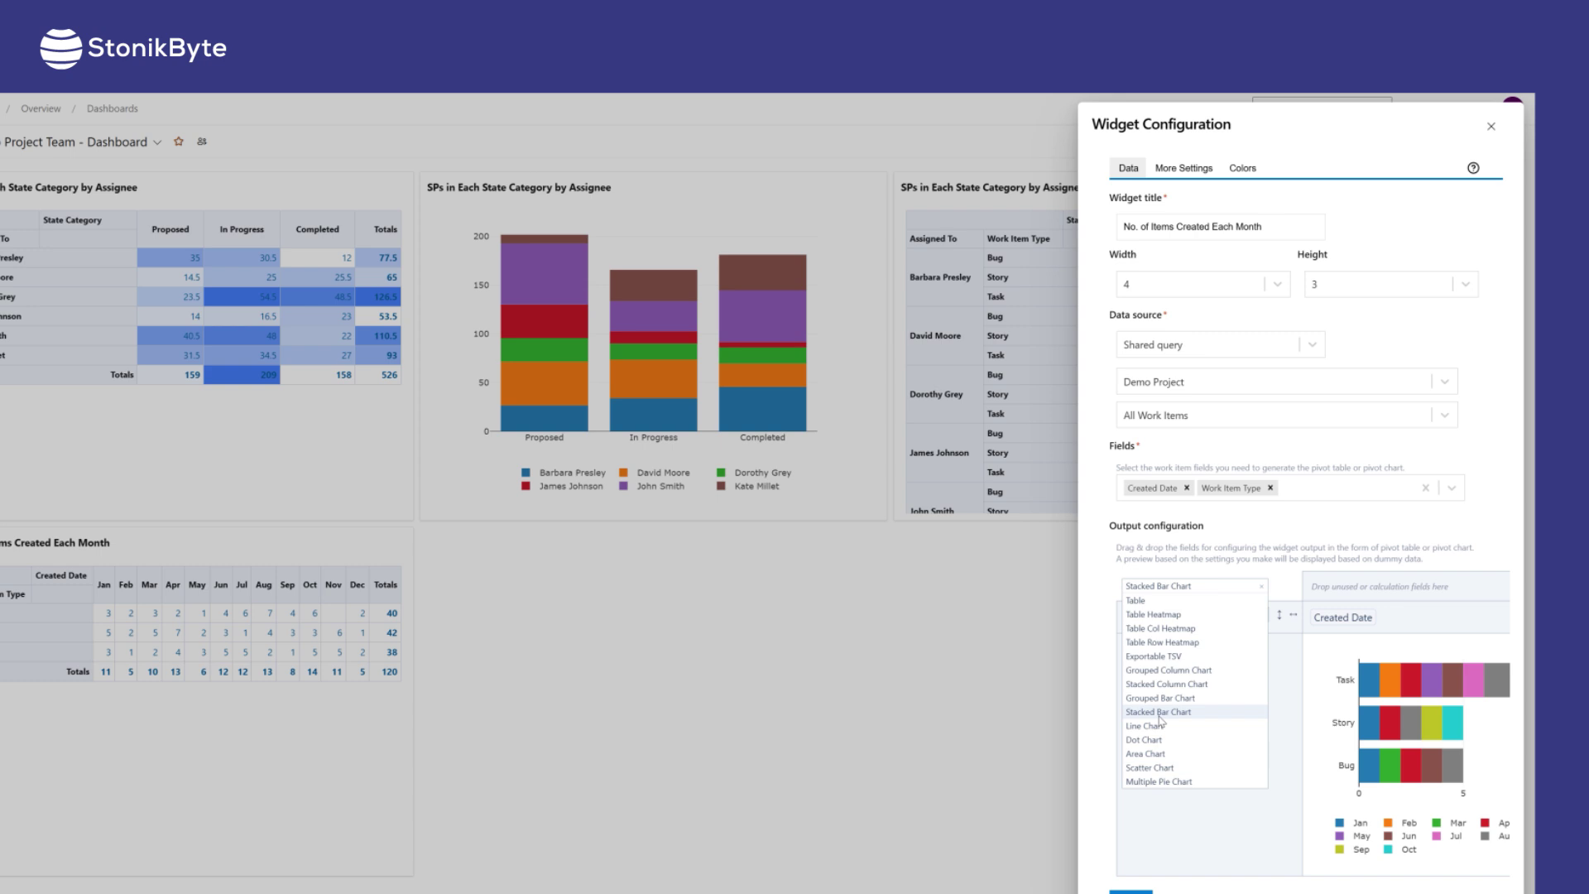
pyautogui.click(1171, 685)
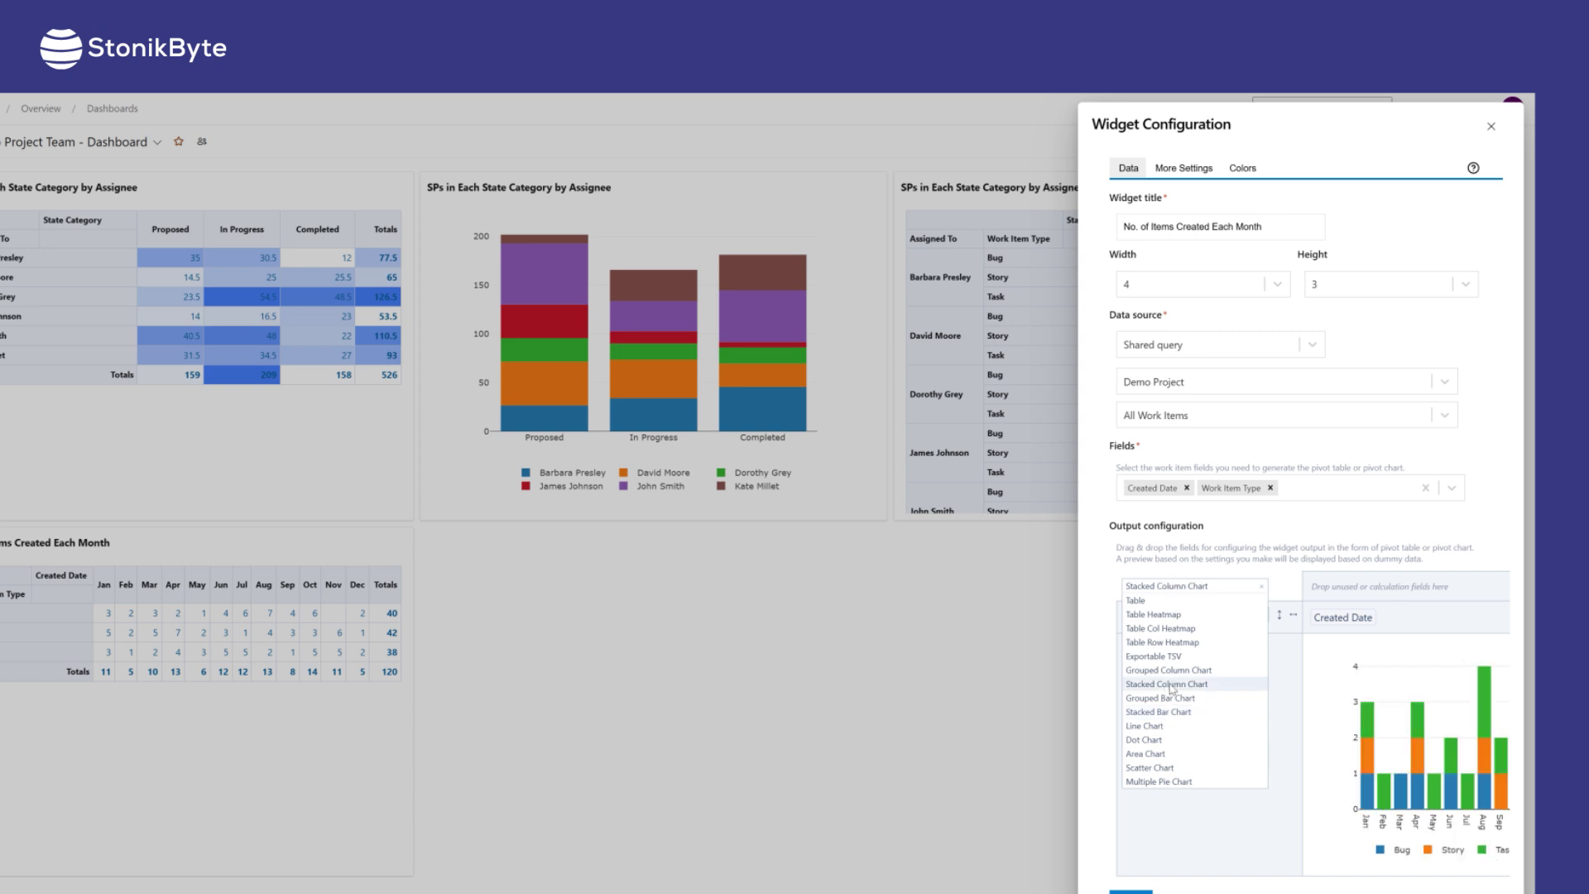
pyautogui.click(1172, 687)
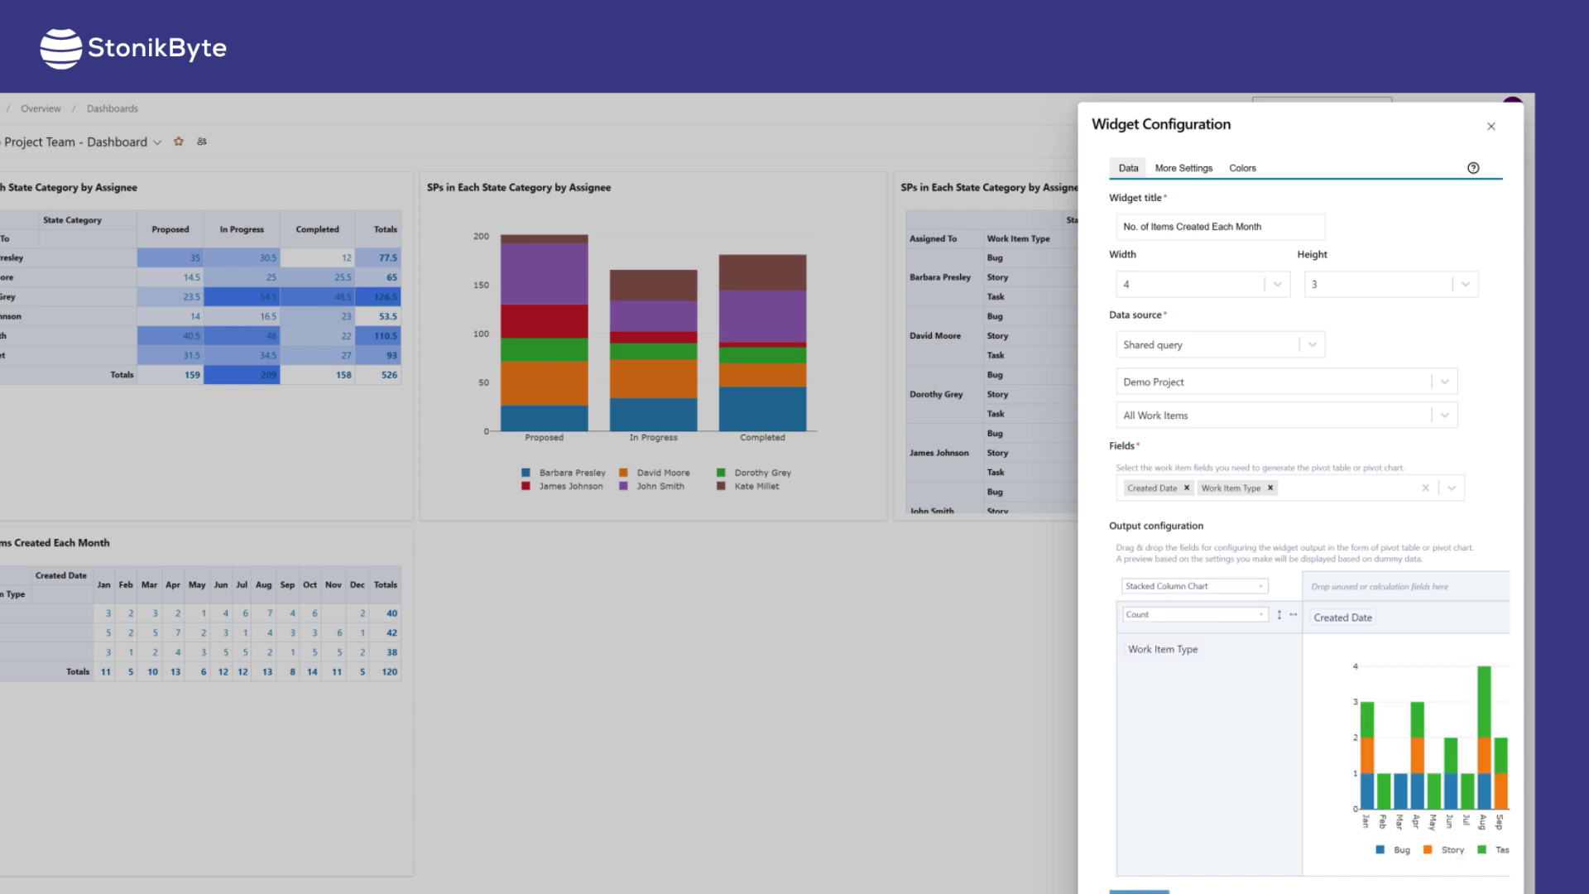
pyautogui.click(1139, 892)
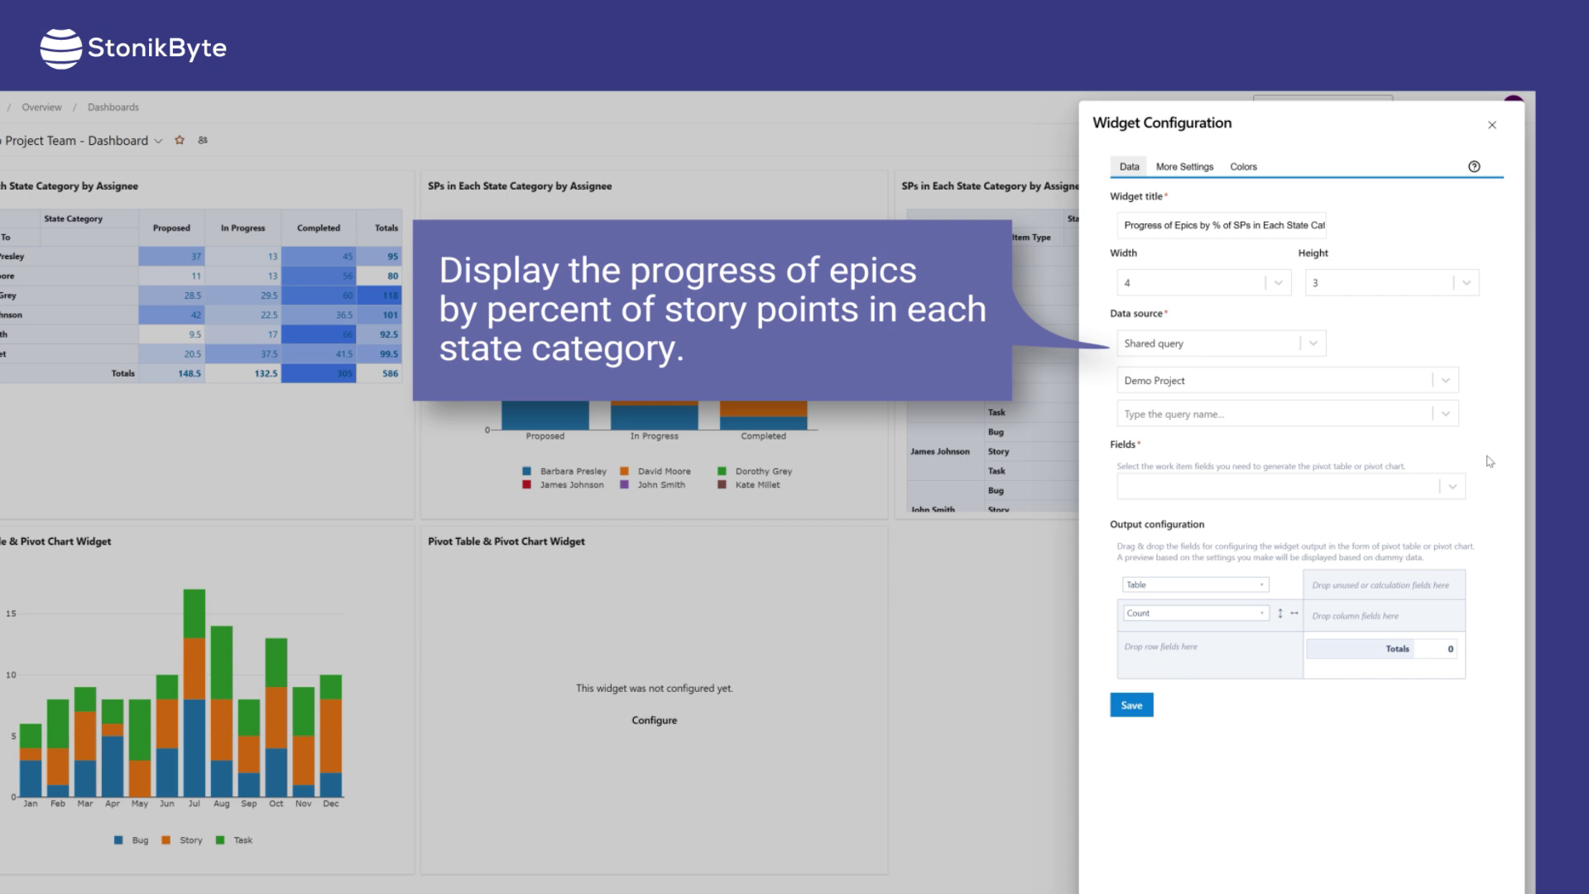
# Select the All Epics query for the Progress of Epics widget and add the Parent Epic field.
pyautogui.click(1446, 415)
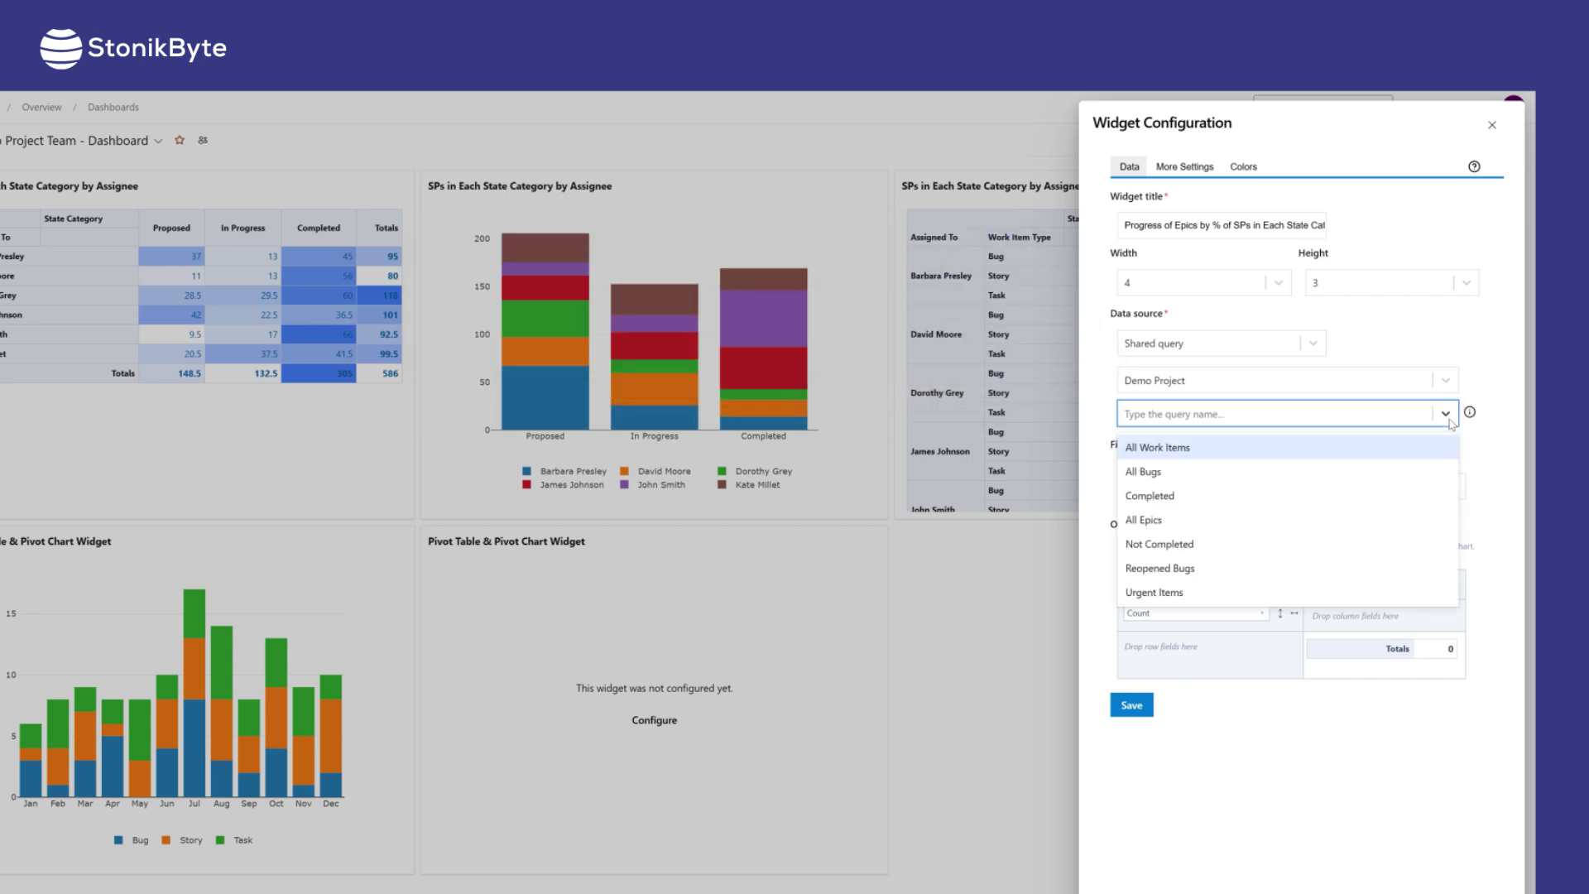
pyautogui.click(1380, 520)
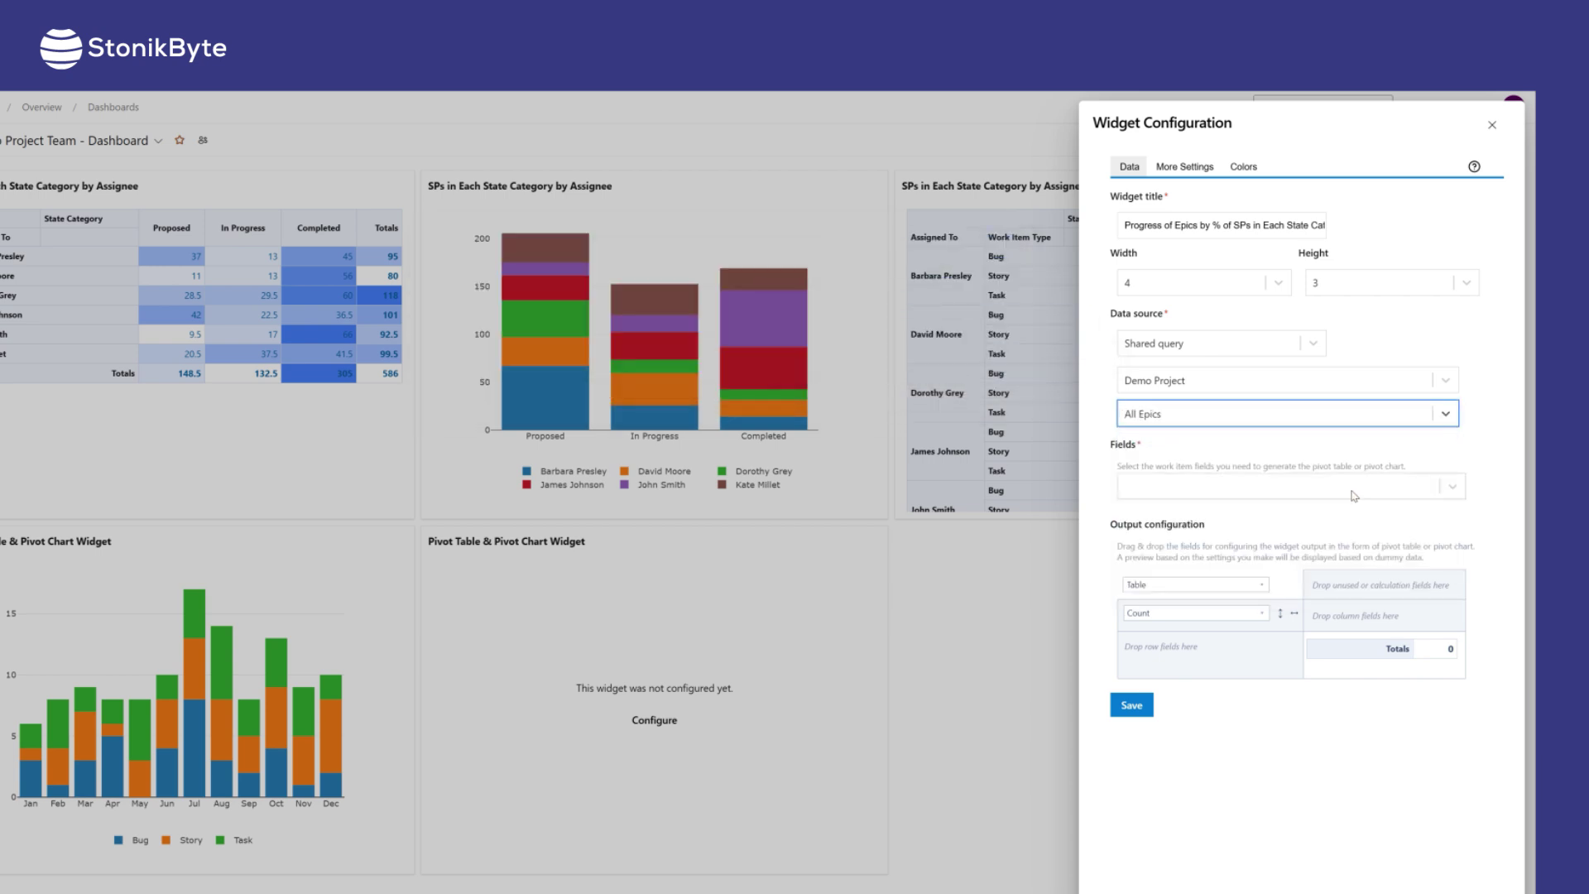
pyautogui.click(1354, 495)
pyautogui.write('paren')
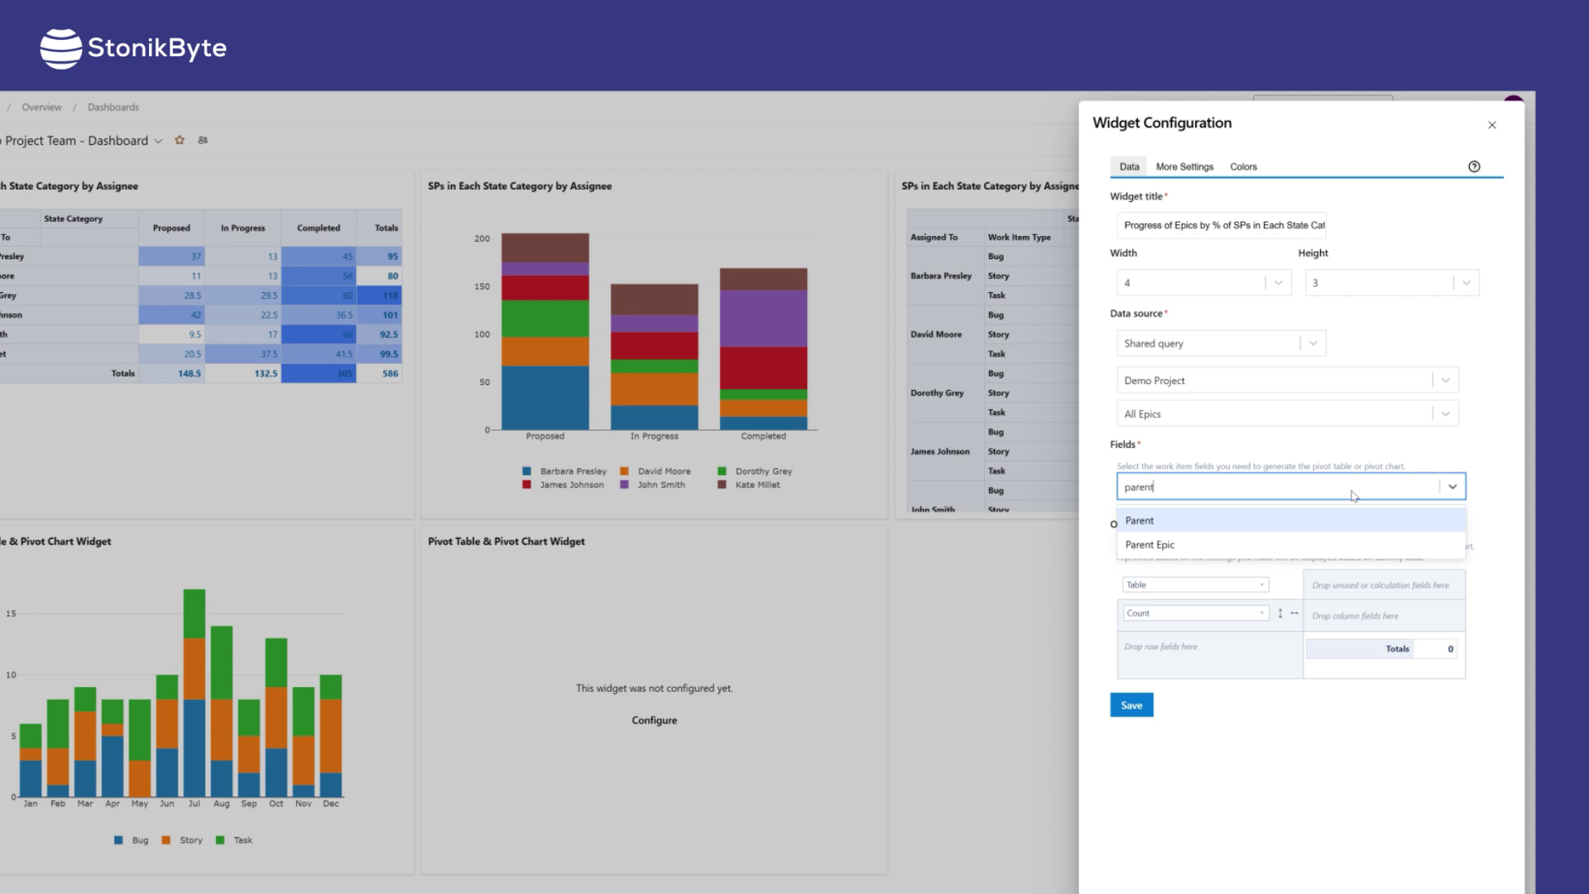
pyautogui.write('t')
pyautogui.press('Down')
pyautogui.press('Return')
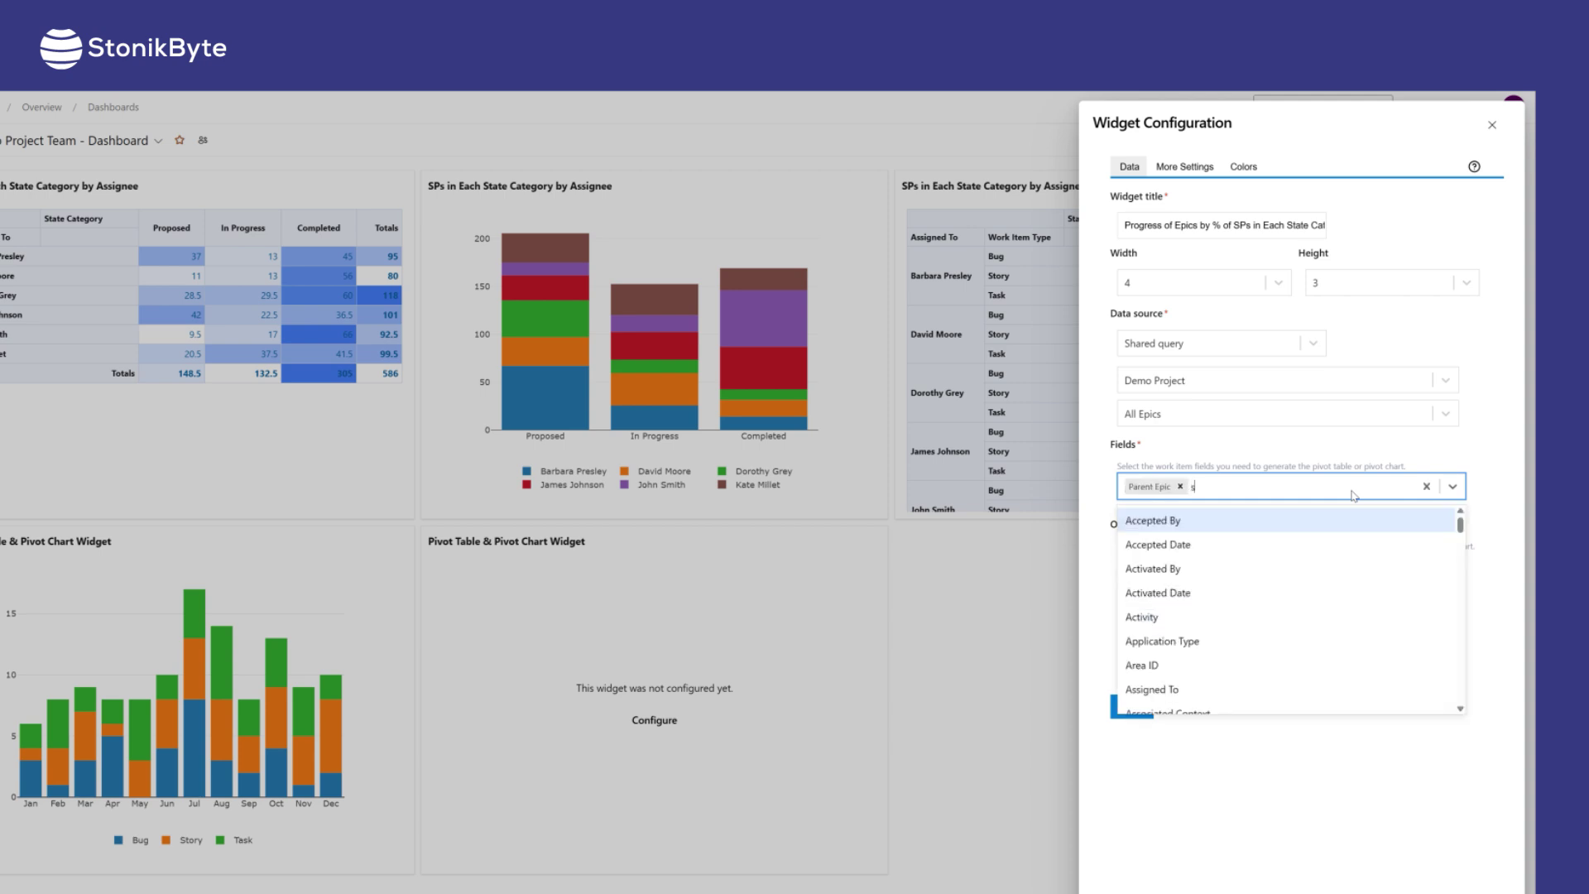
# Add the State Category and Story Points fields to the Progress of Epics widget.
pyautogui.write('state')
pyautogui.press('Down')
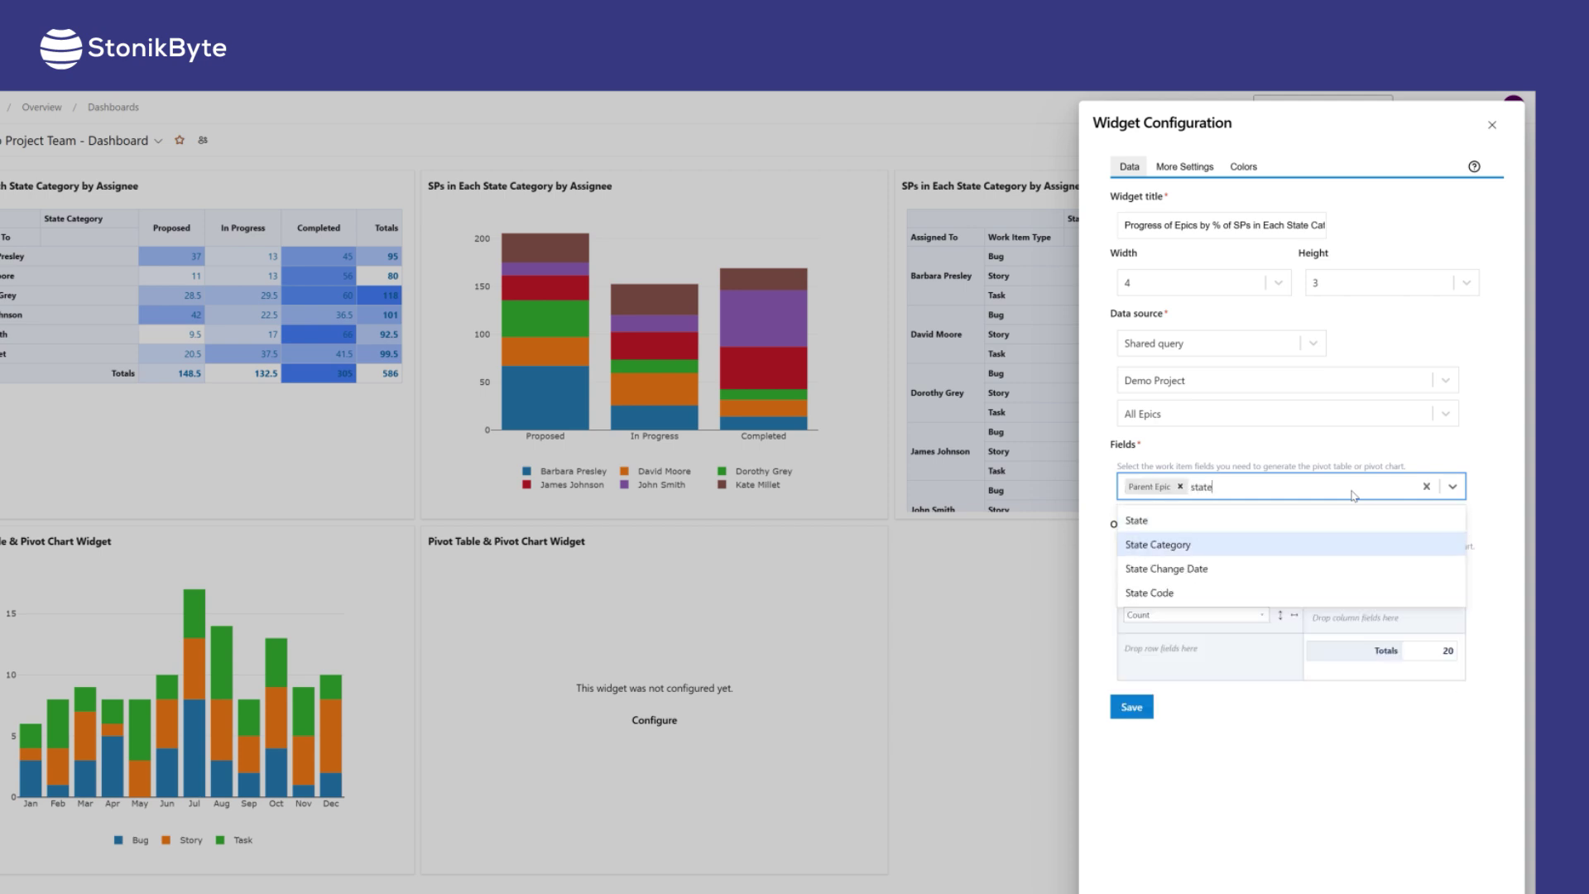
pyautogui.press('Return')
pyautogui.write('story')
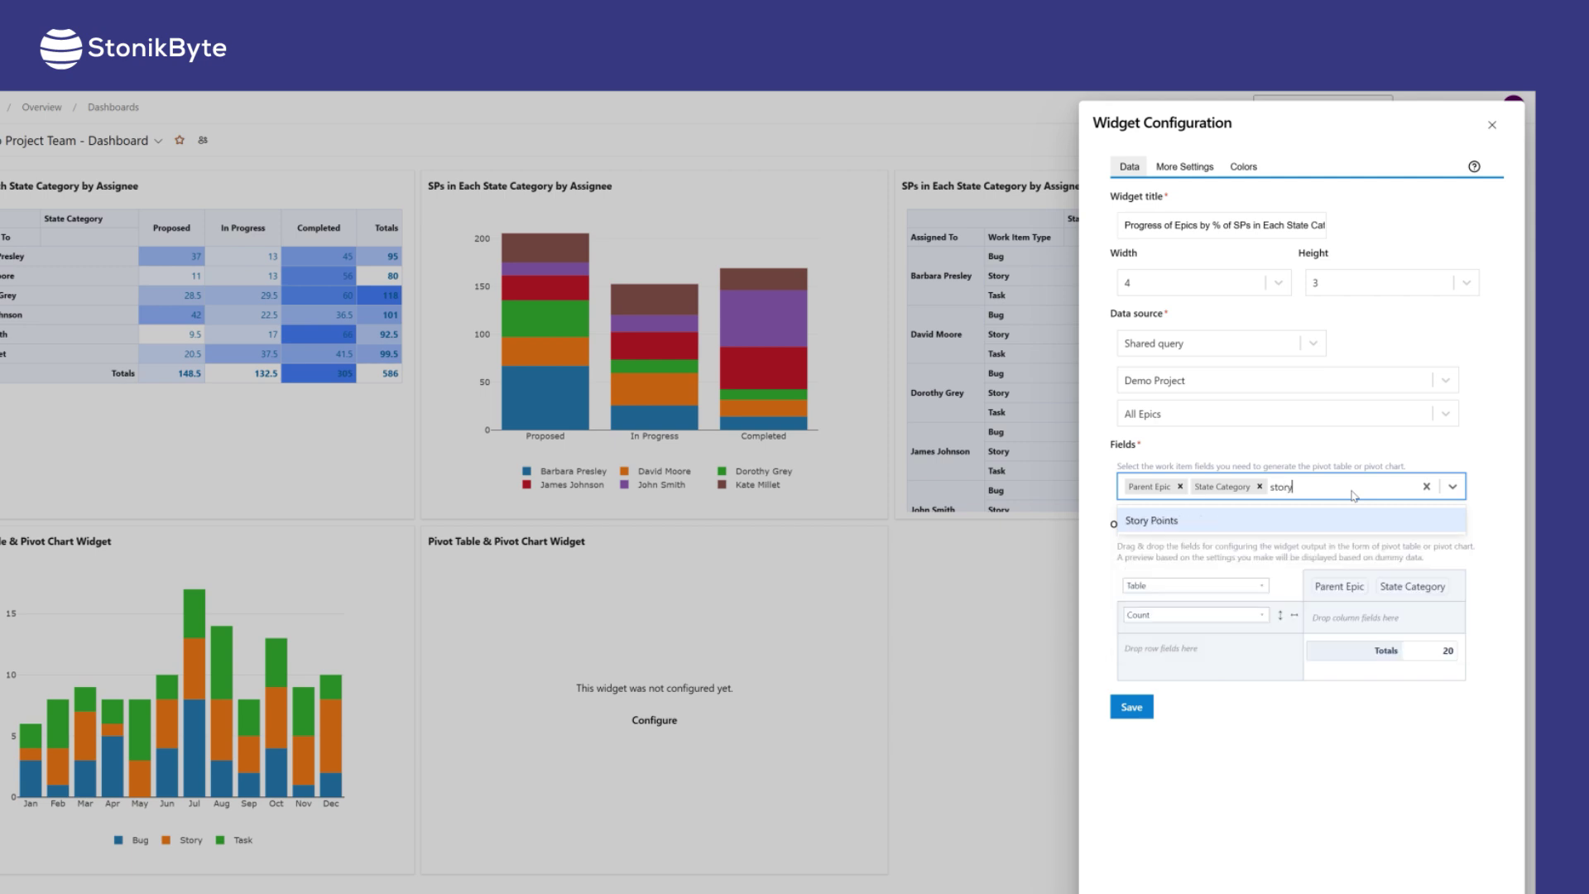
pyautogui.press('Return')
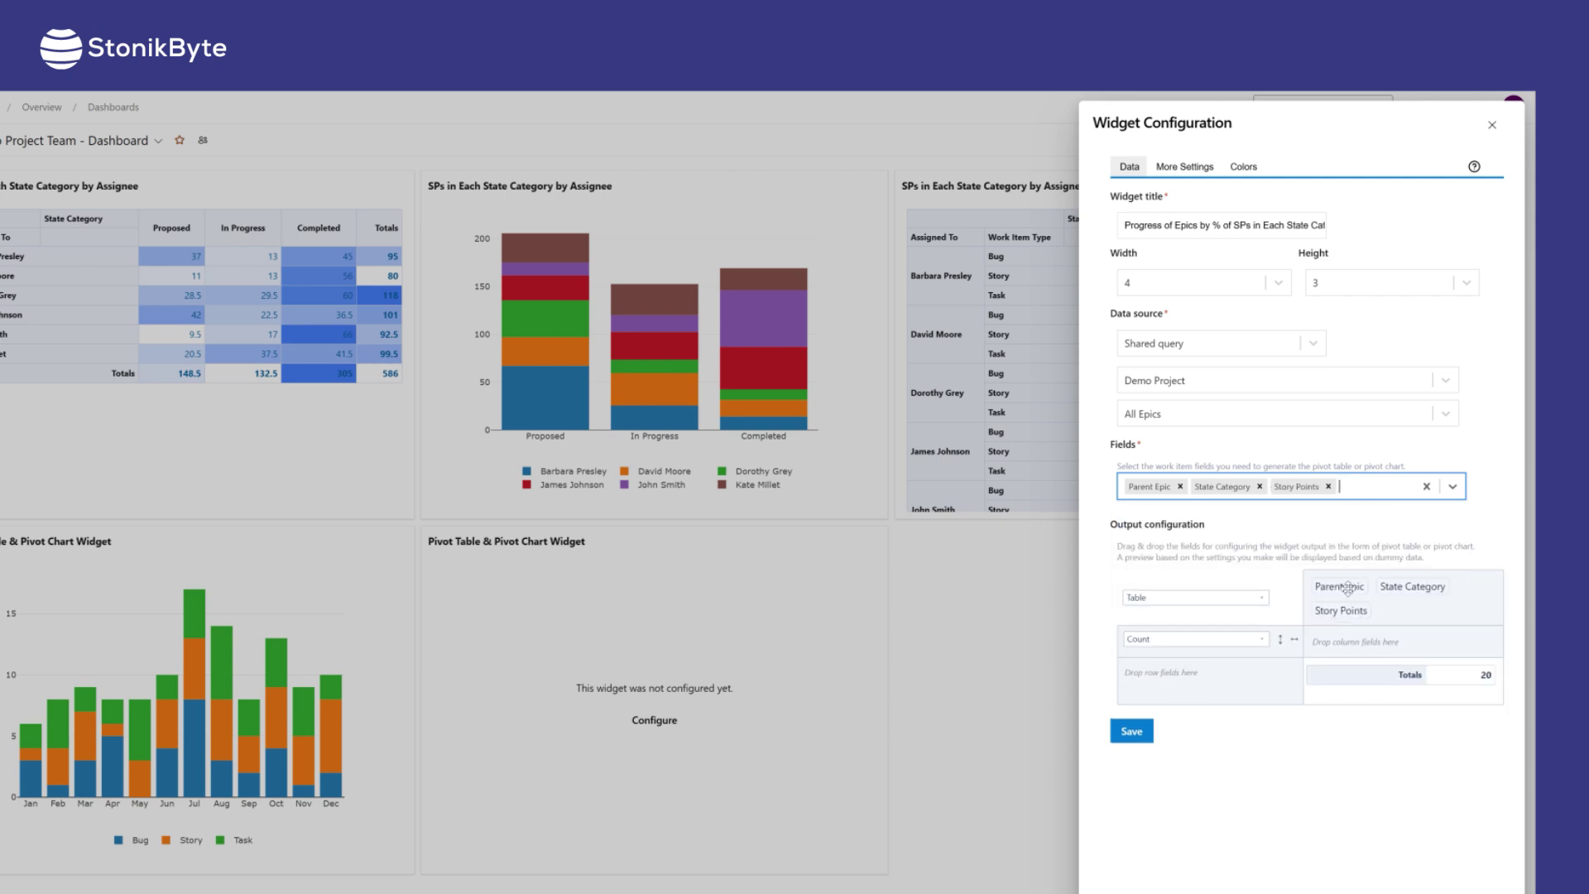
# Place Parent Epic as the row field and State Category as the column field.
pyautogui.moveTo(1341, 586); pyautogui.dragTo(1209, 667)
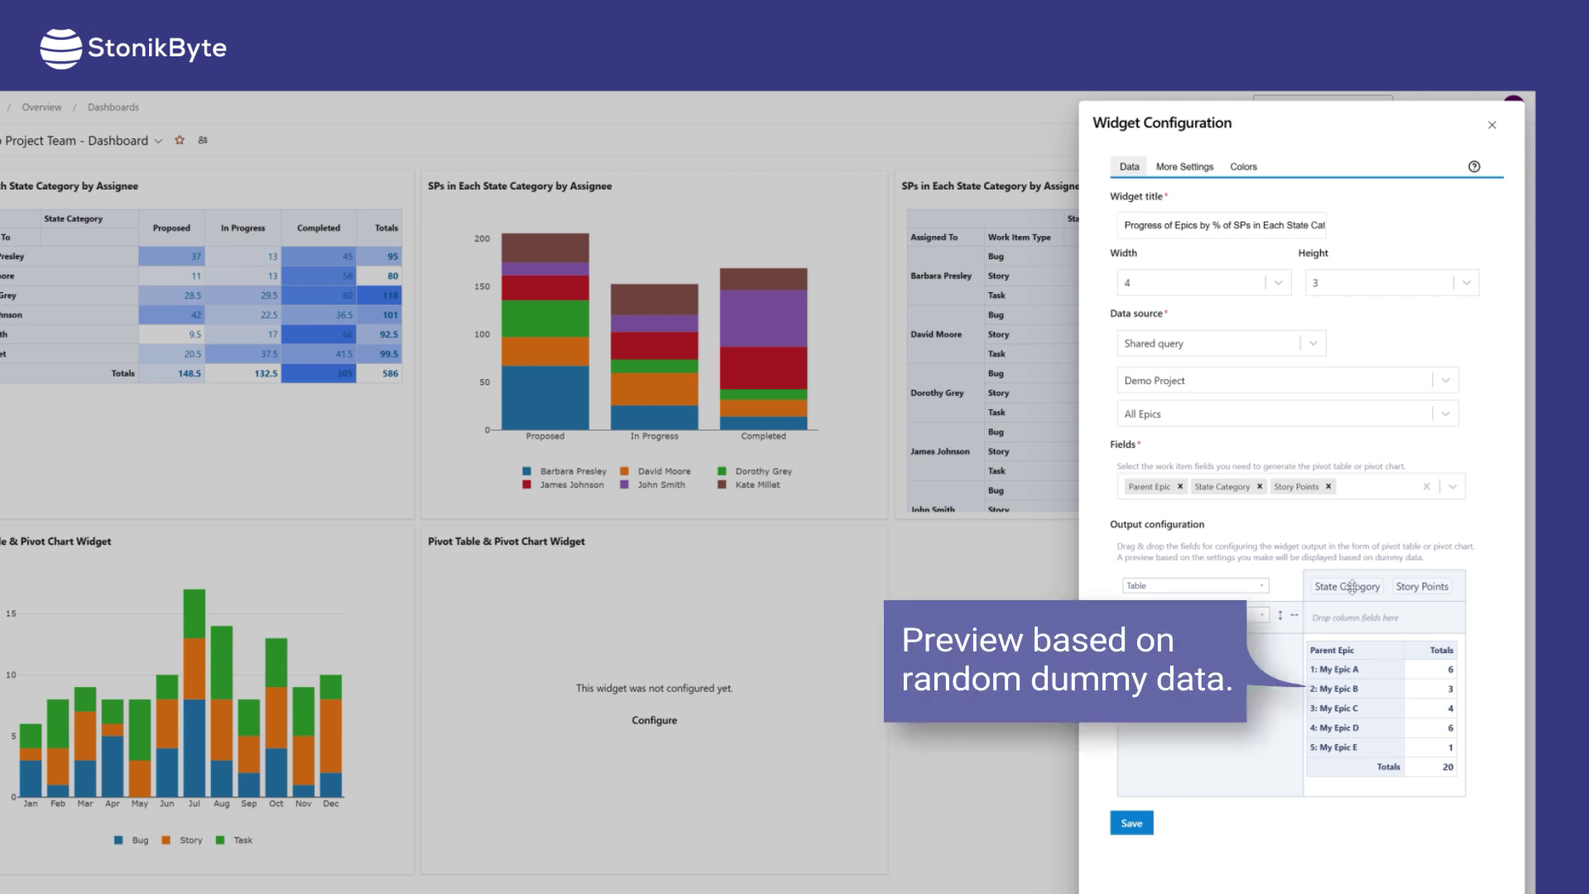
pyautogui.moveTo(1349, 586); pyautogui.dragTo(1354, 613)
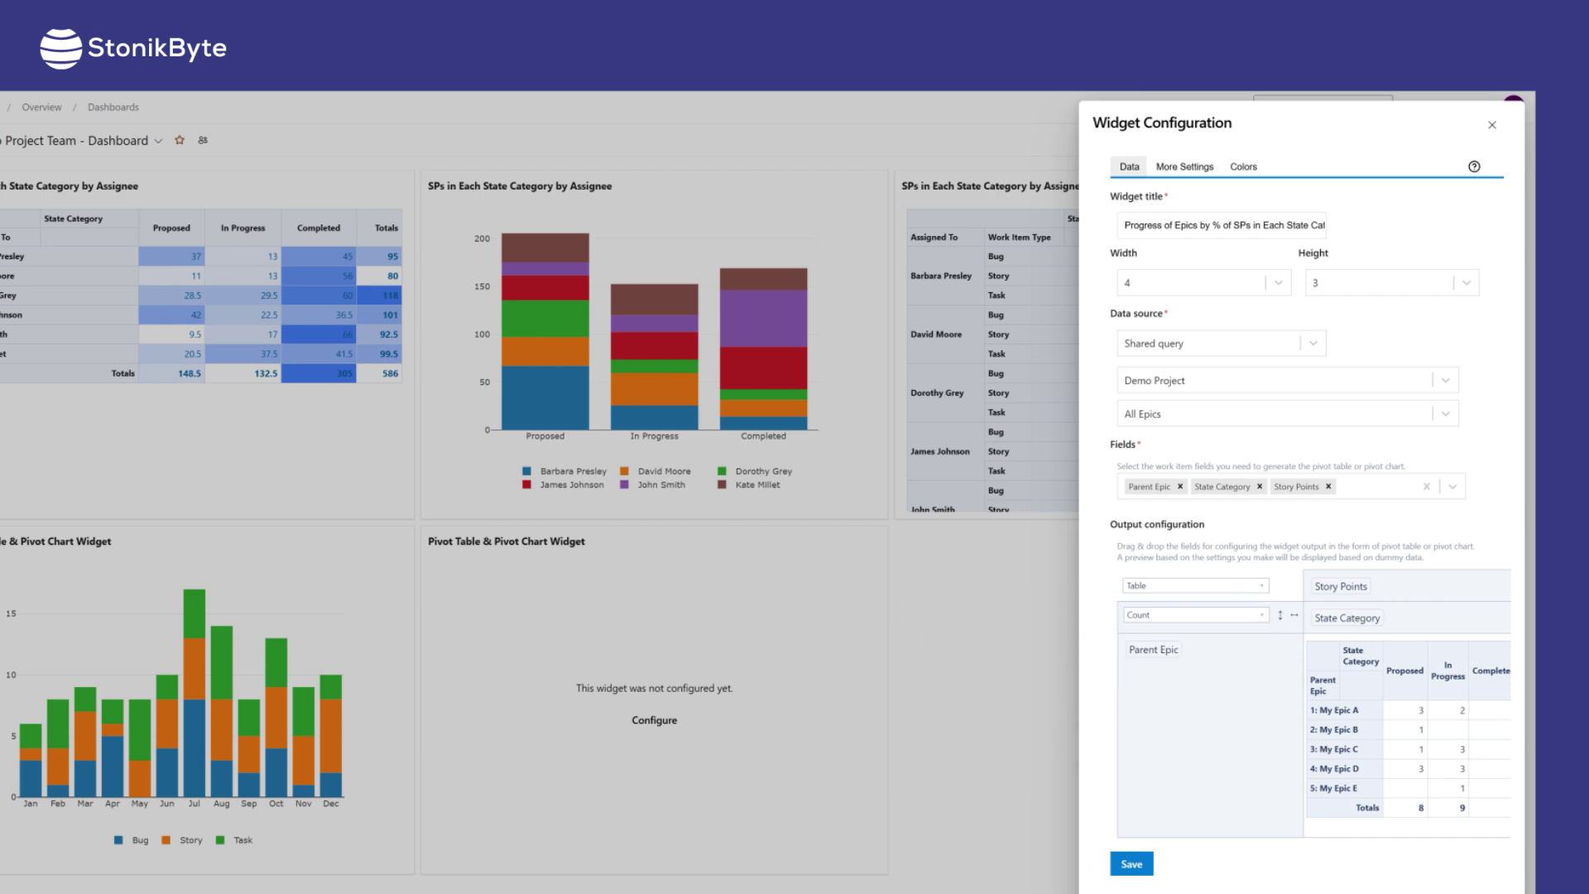
pyautogui.hscroll(1, 1302, 517)
# Set the pivot table's aggregation to Sum of the Story Points field.
pyautogui.click(1263, 617)
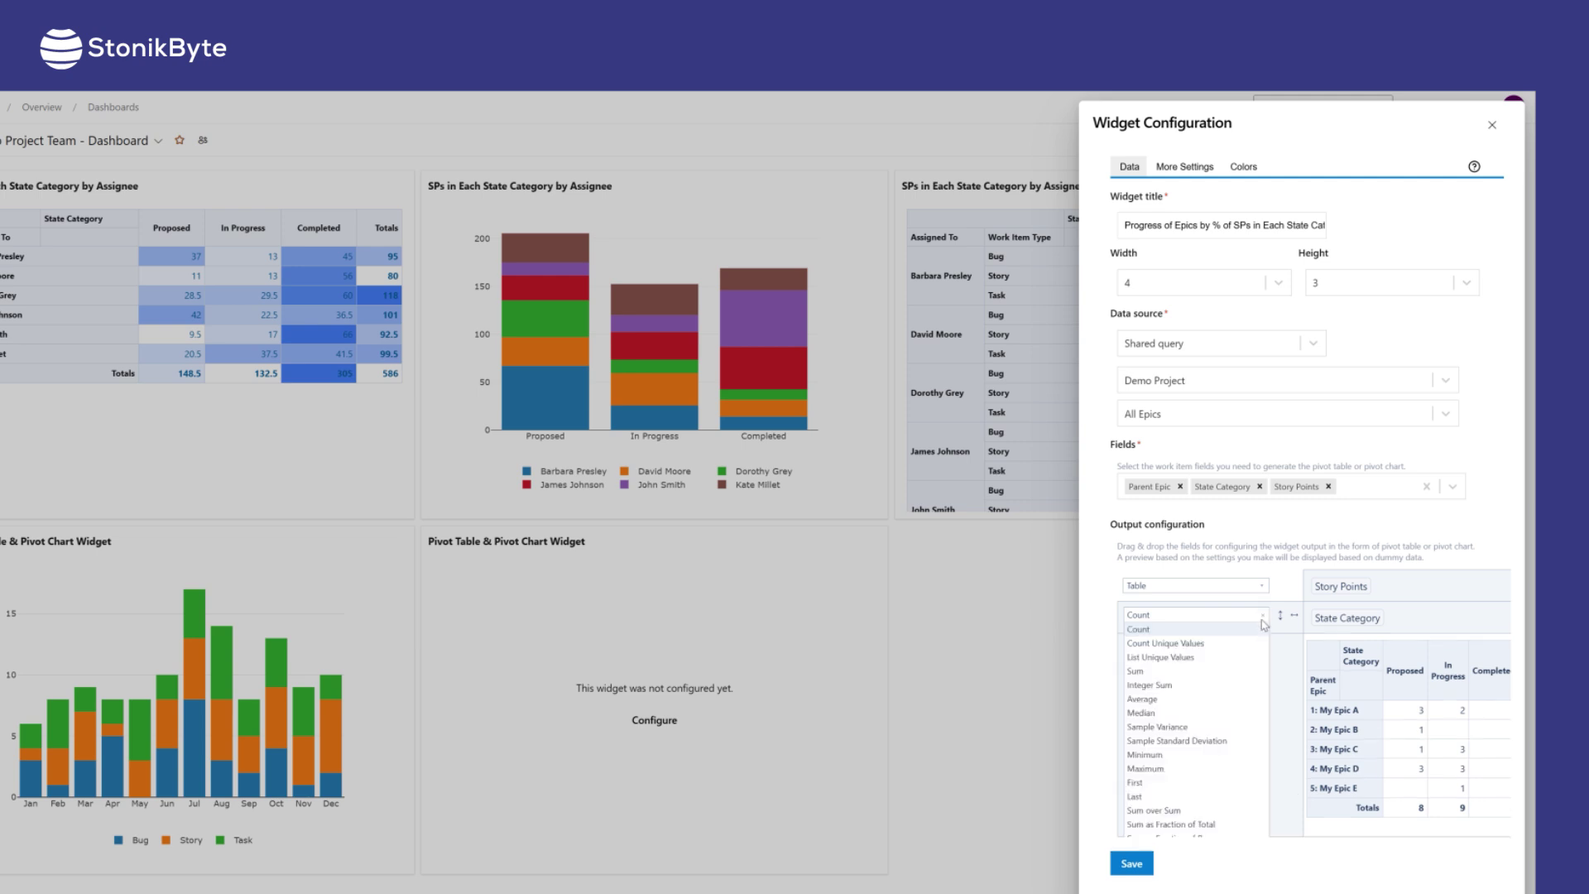
pyautogui.click(1179, 671)
pyautogui.click(1258, 638)
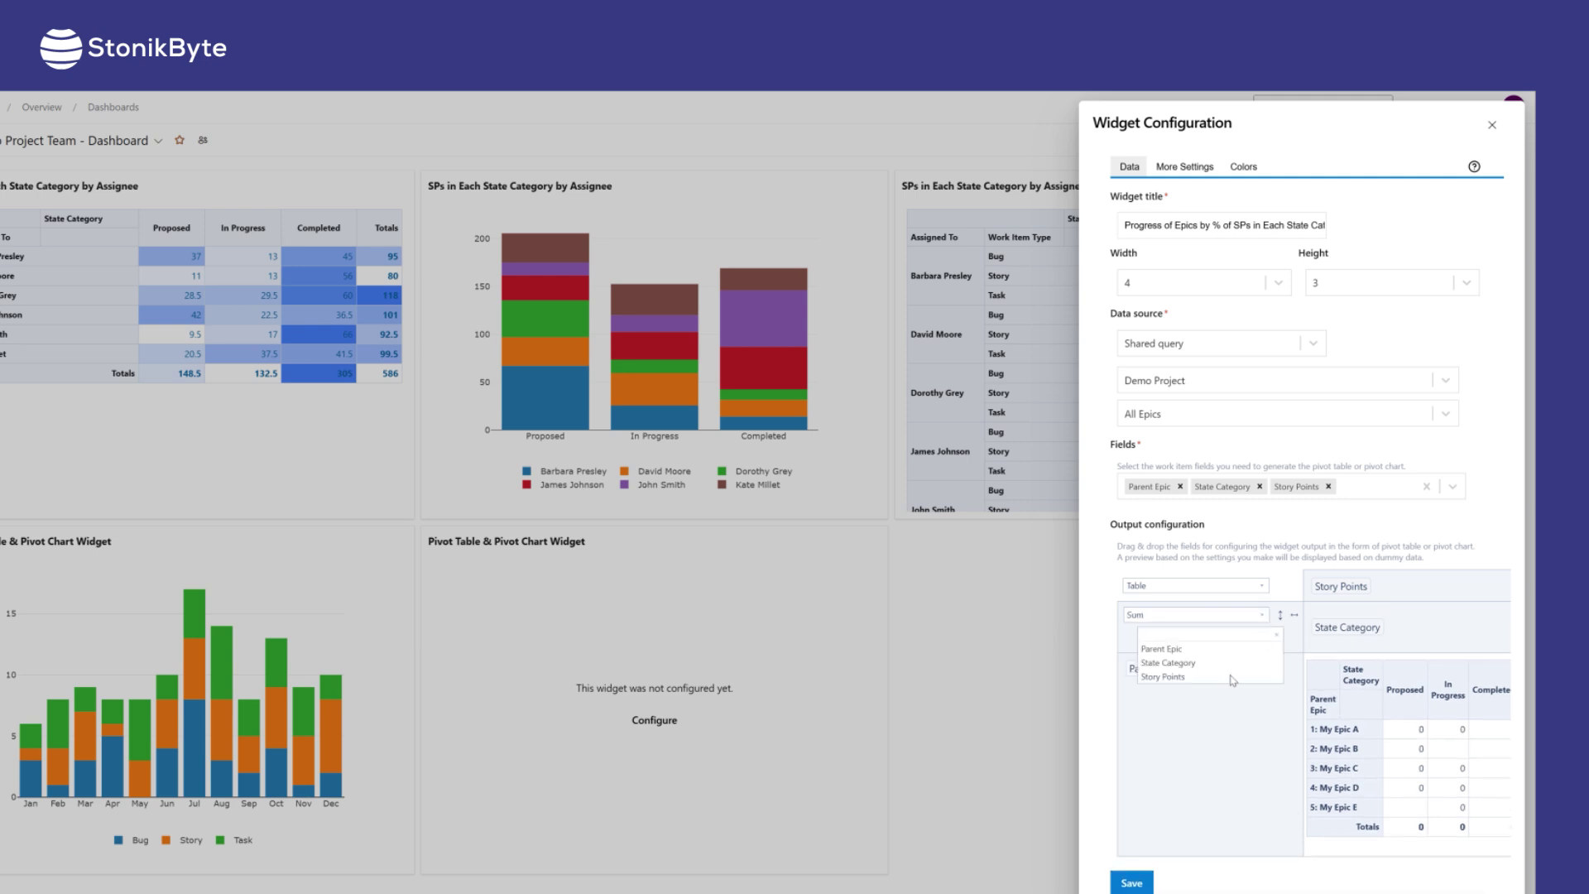
pyautogui.click(1217, 678)
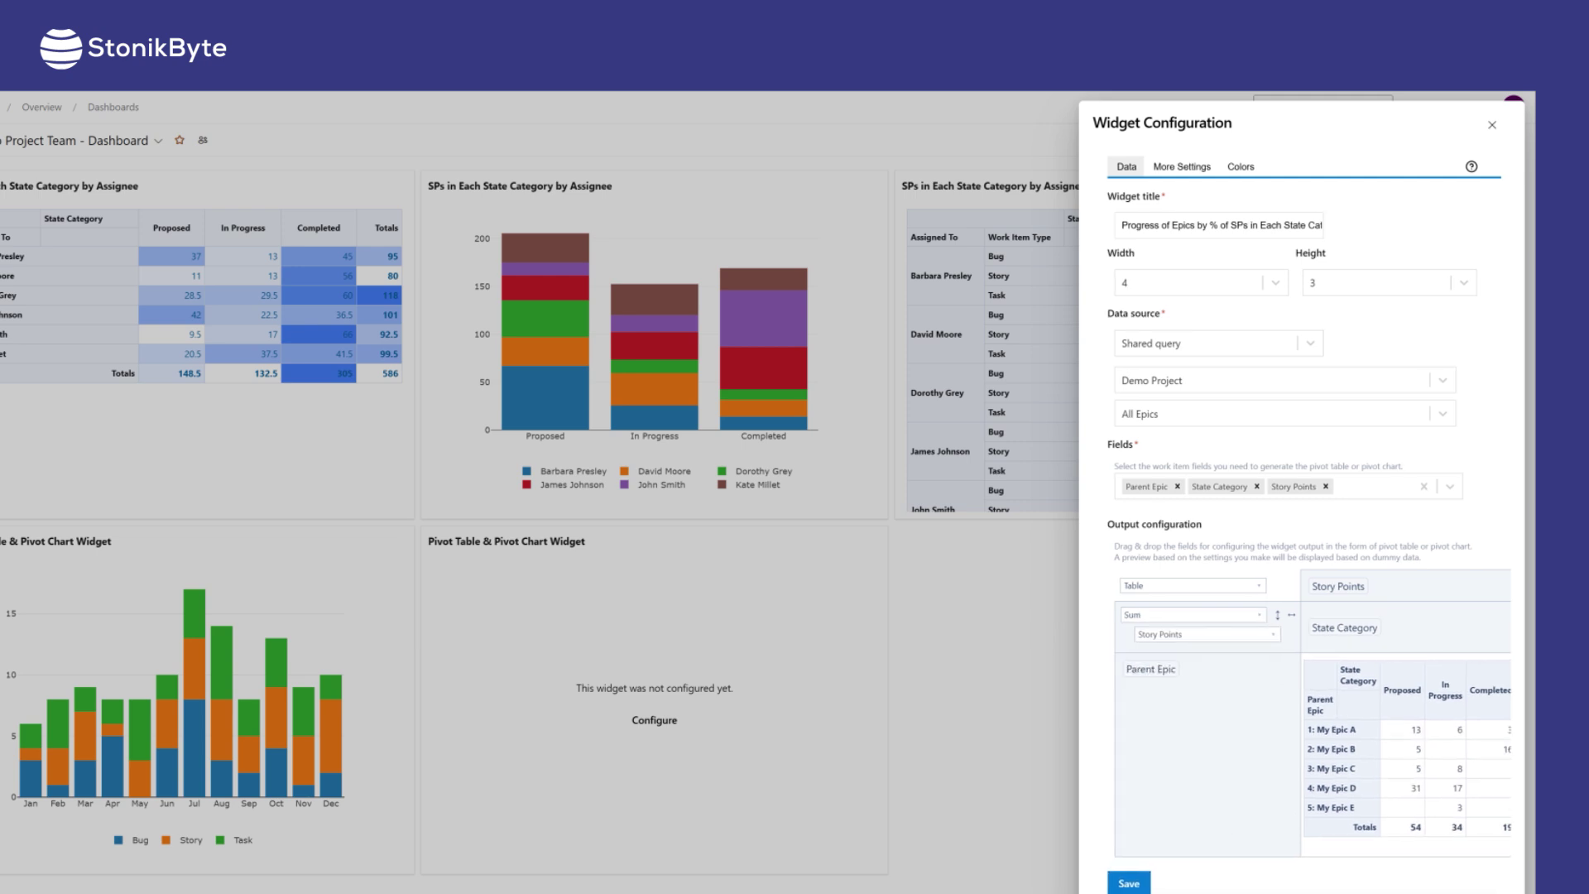
# Change the Story Points aggregation to Sum as Fraction of Rows.
pyautogui.hscroll(2, 1301, 524)
pyautogui.hscroll(-2, 1261, 653)
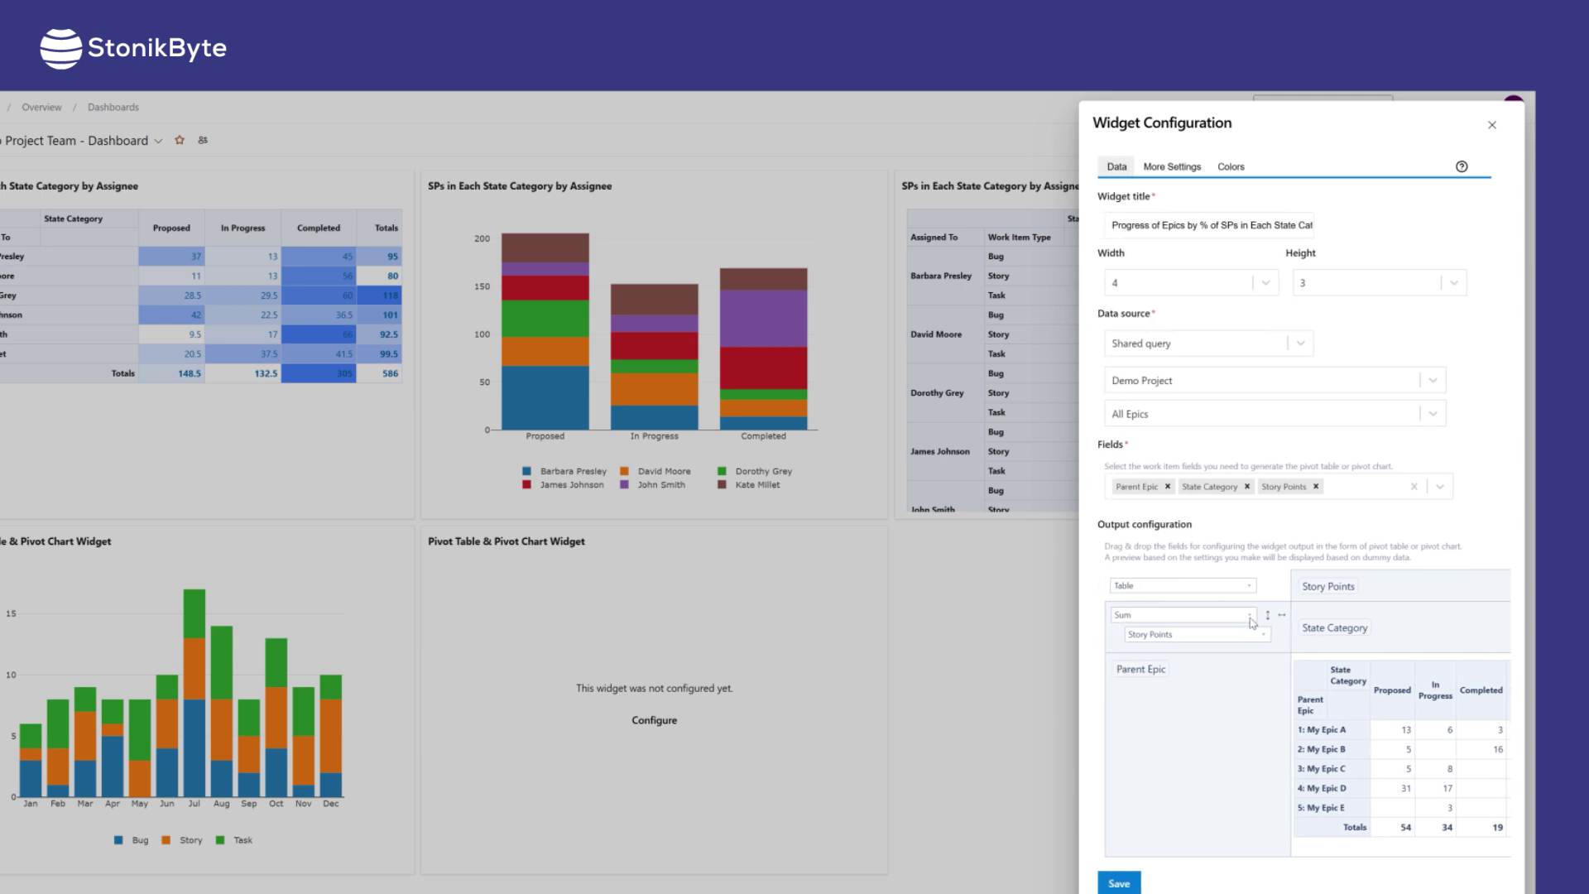
pyautogui.click(1252, 617)
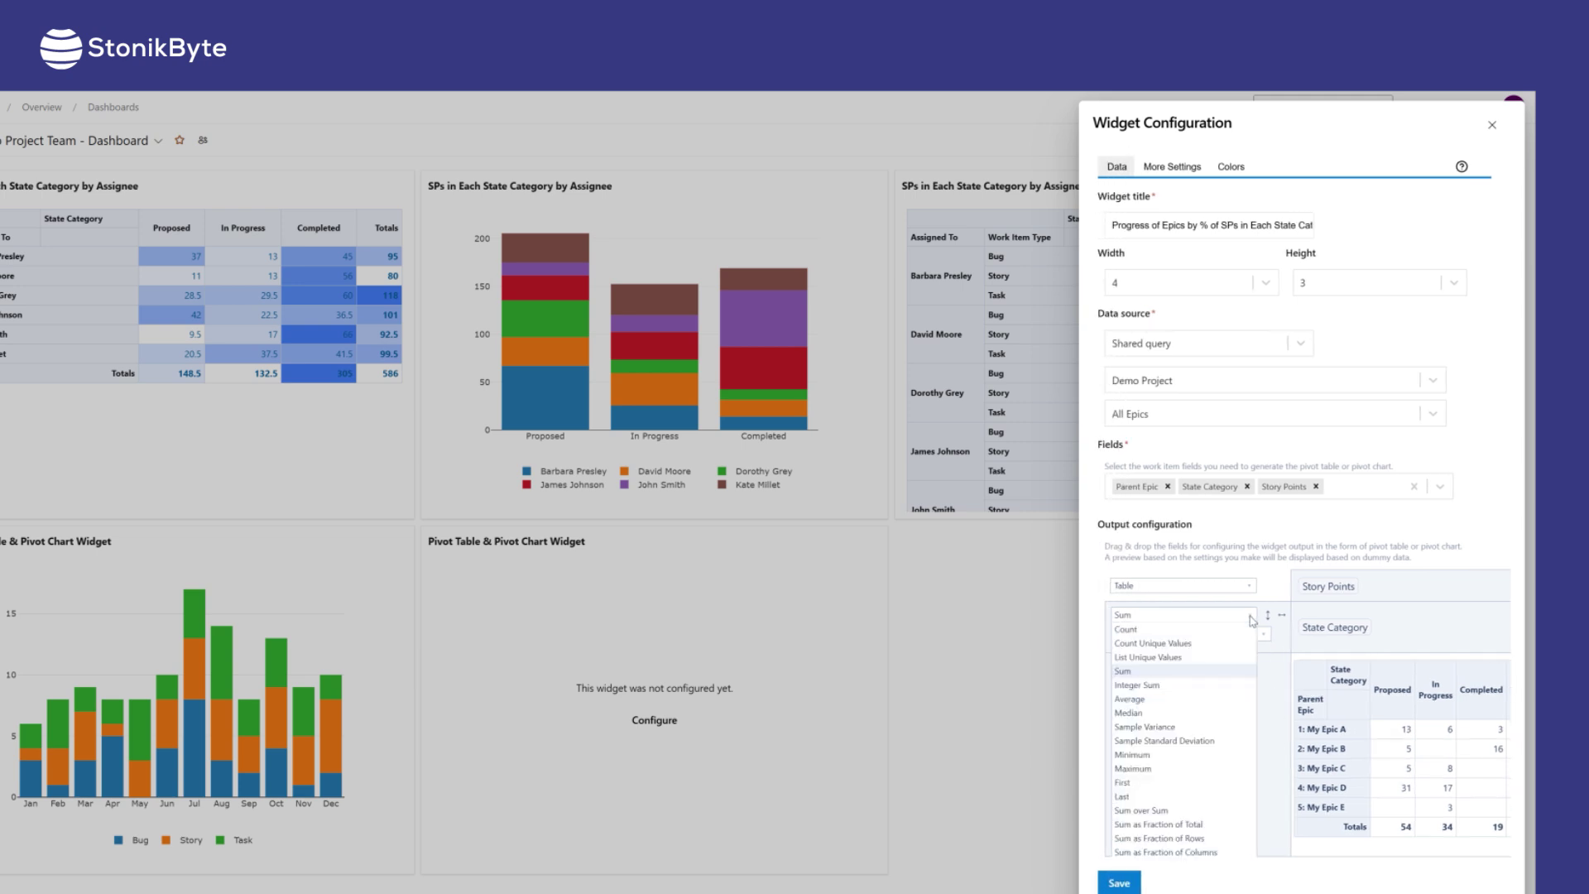
pyautogui.click(1181, 838)
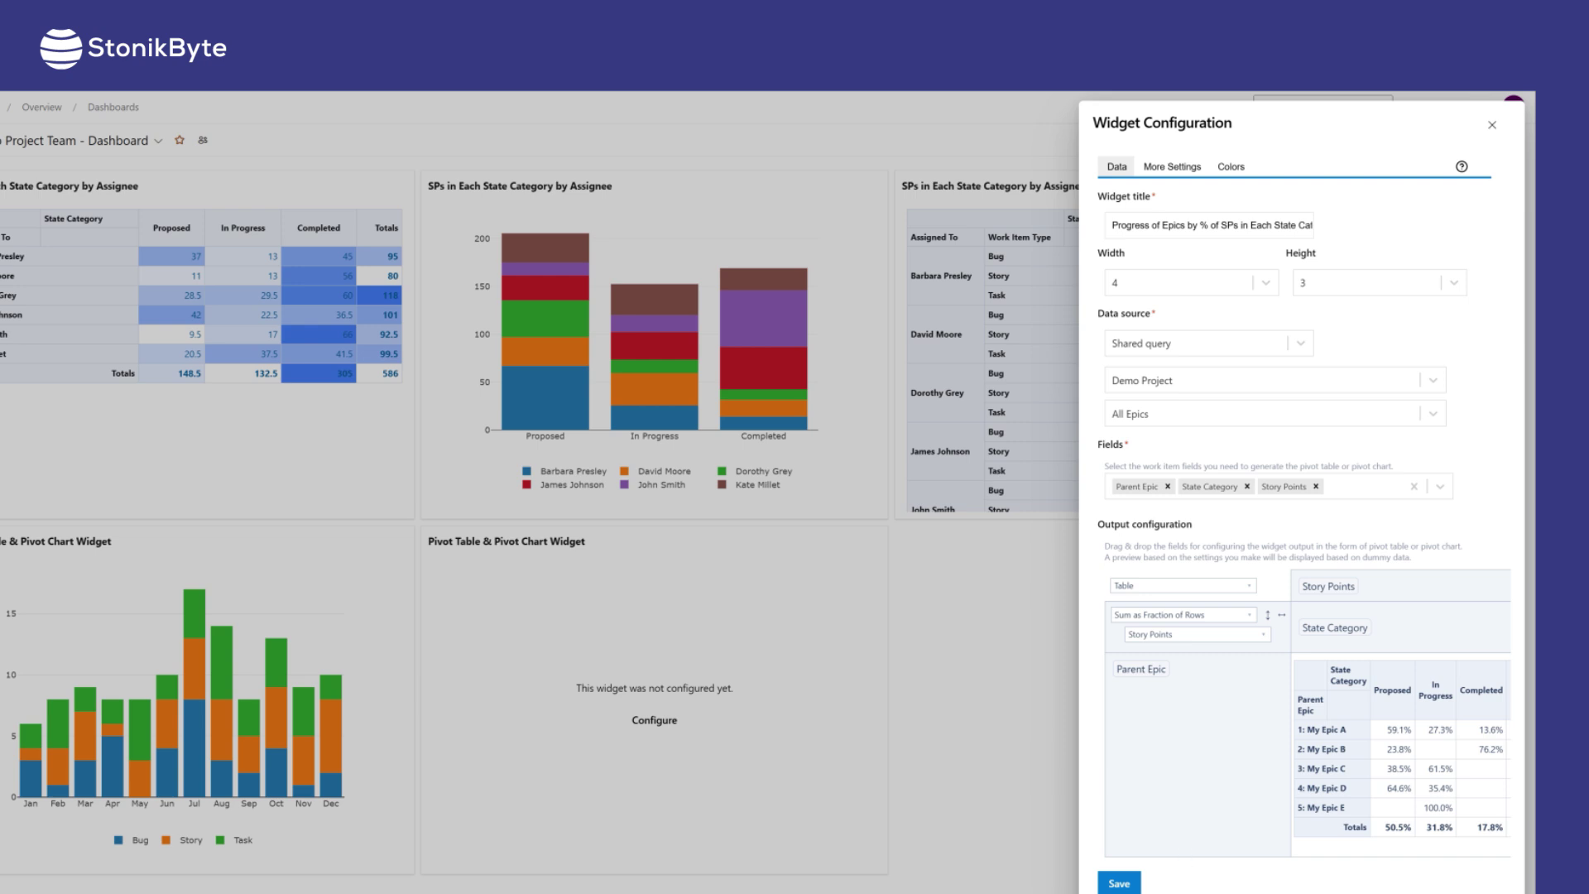
# Turn off the display of the 'Totals' column and save the Progress of Epics widget.
pyautogui.click(1175, 167)
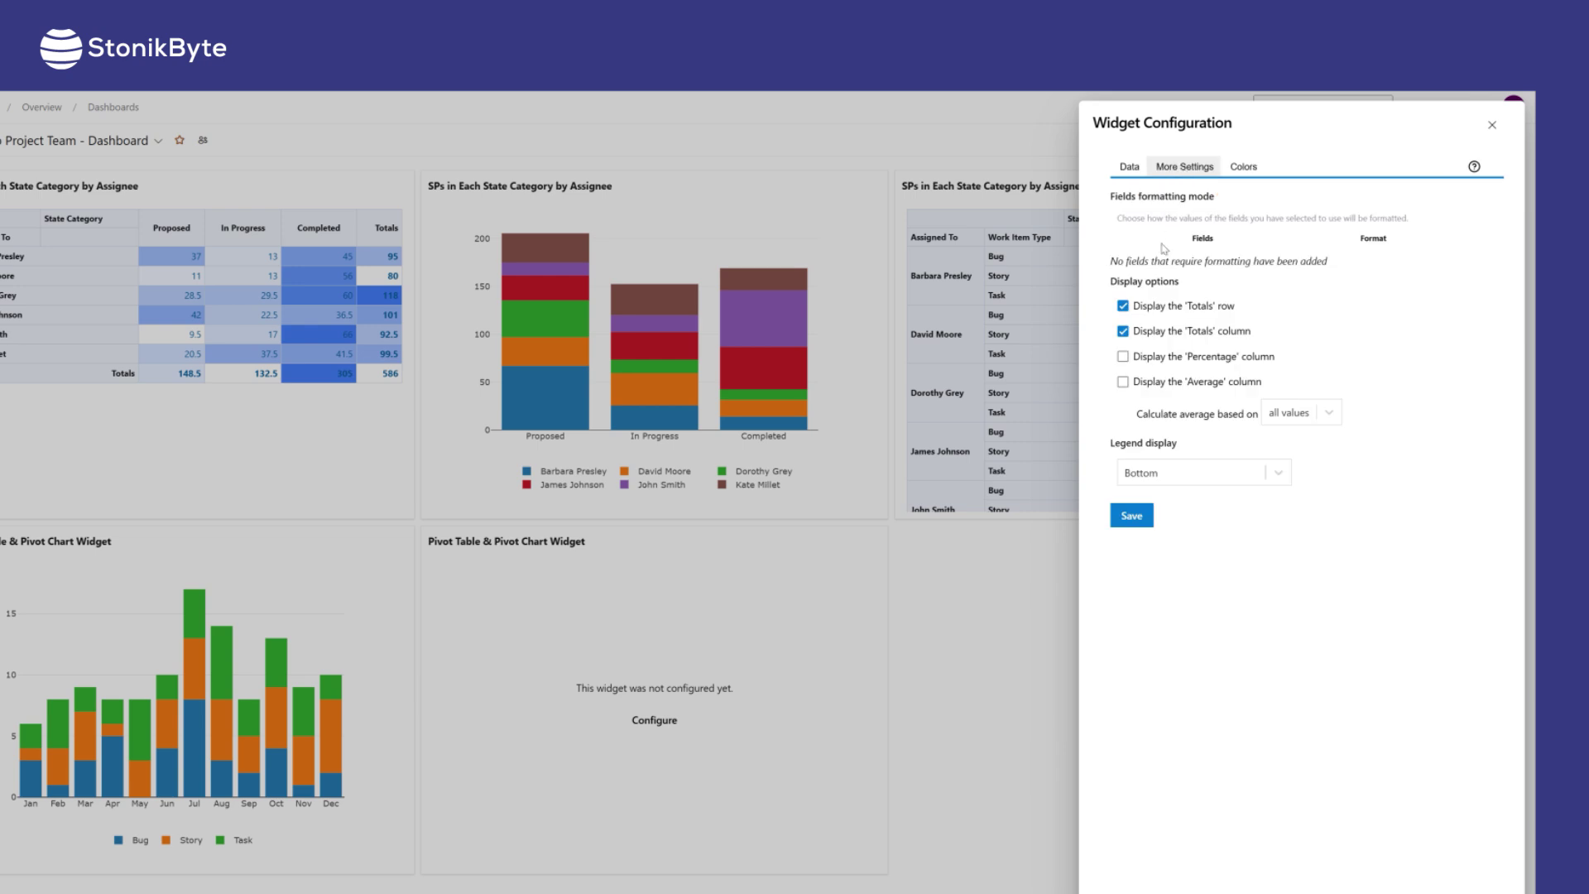
pyautogui.click(1123, 332)
pyautogui.click(1131, 515)
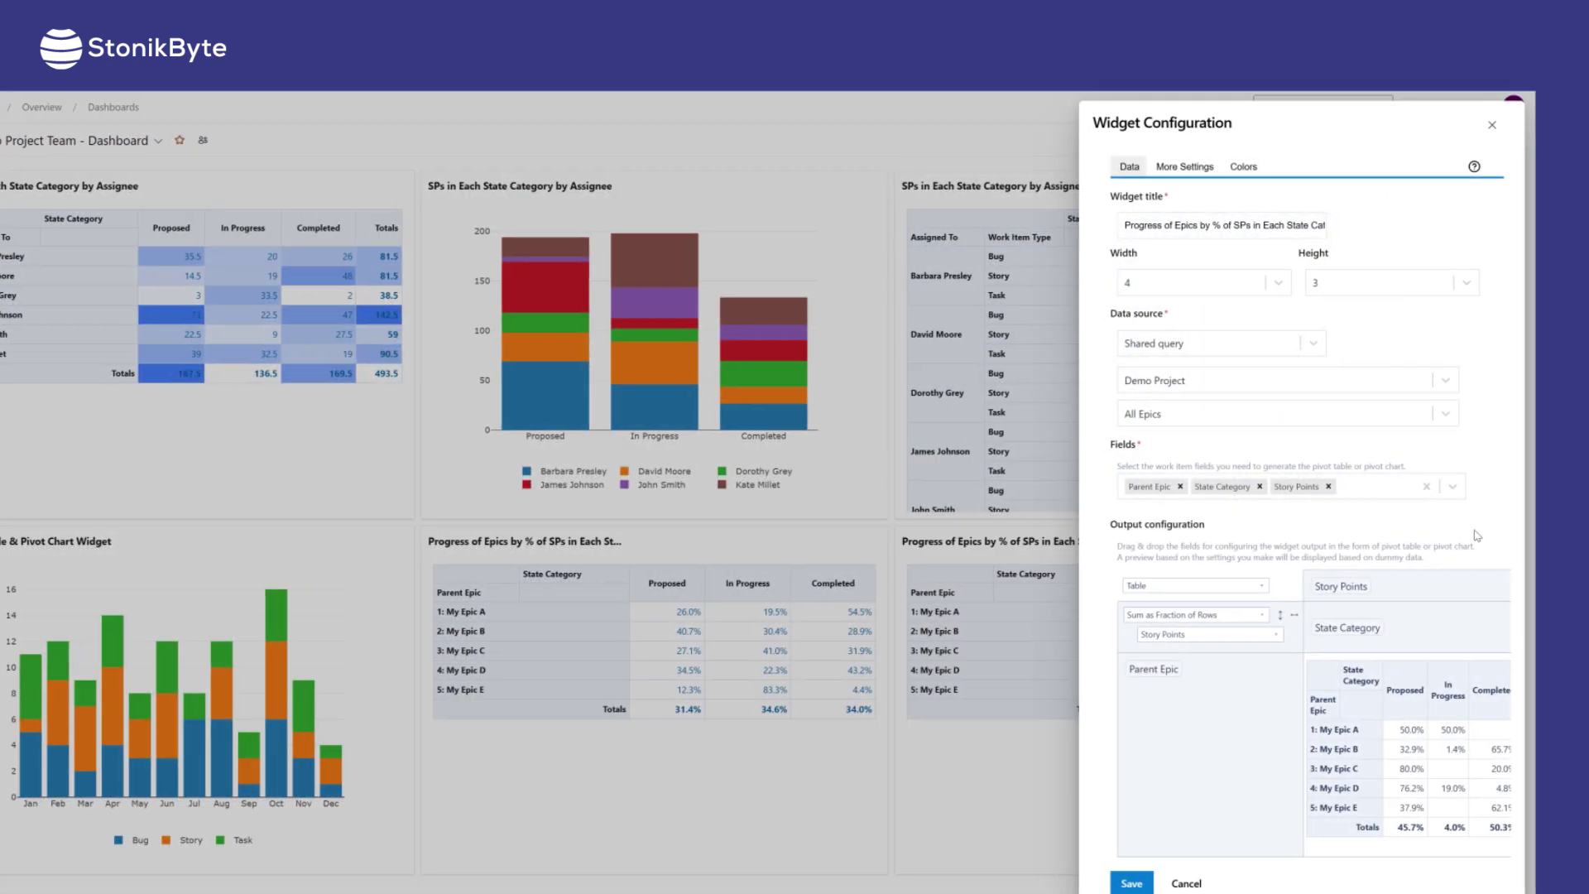
# Set the second Progress of Epics widget's output to Stacked Bar Chart, after previewing the Multiple Pie Chart type.
pyautogui.click(1263, 586)
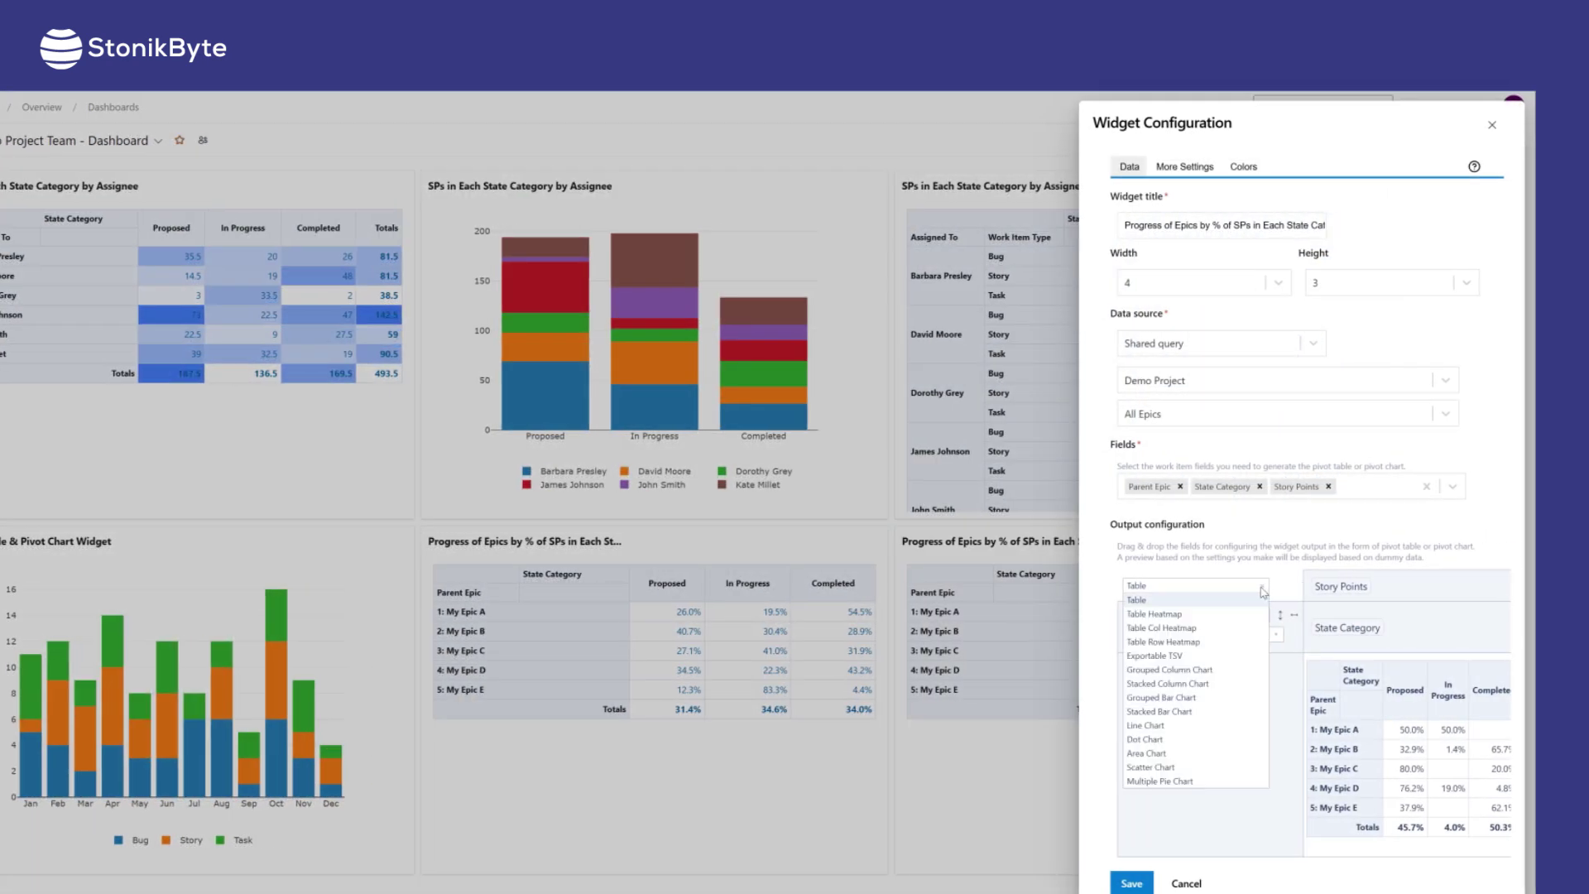
pyautogui.click(1179, 697)
pyautogui.click(1177, 713)
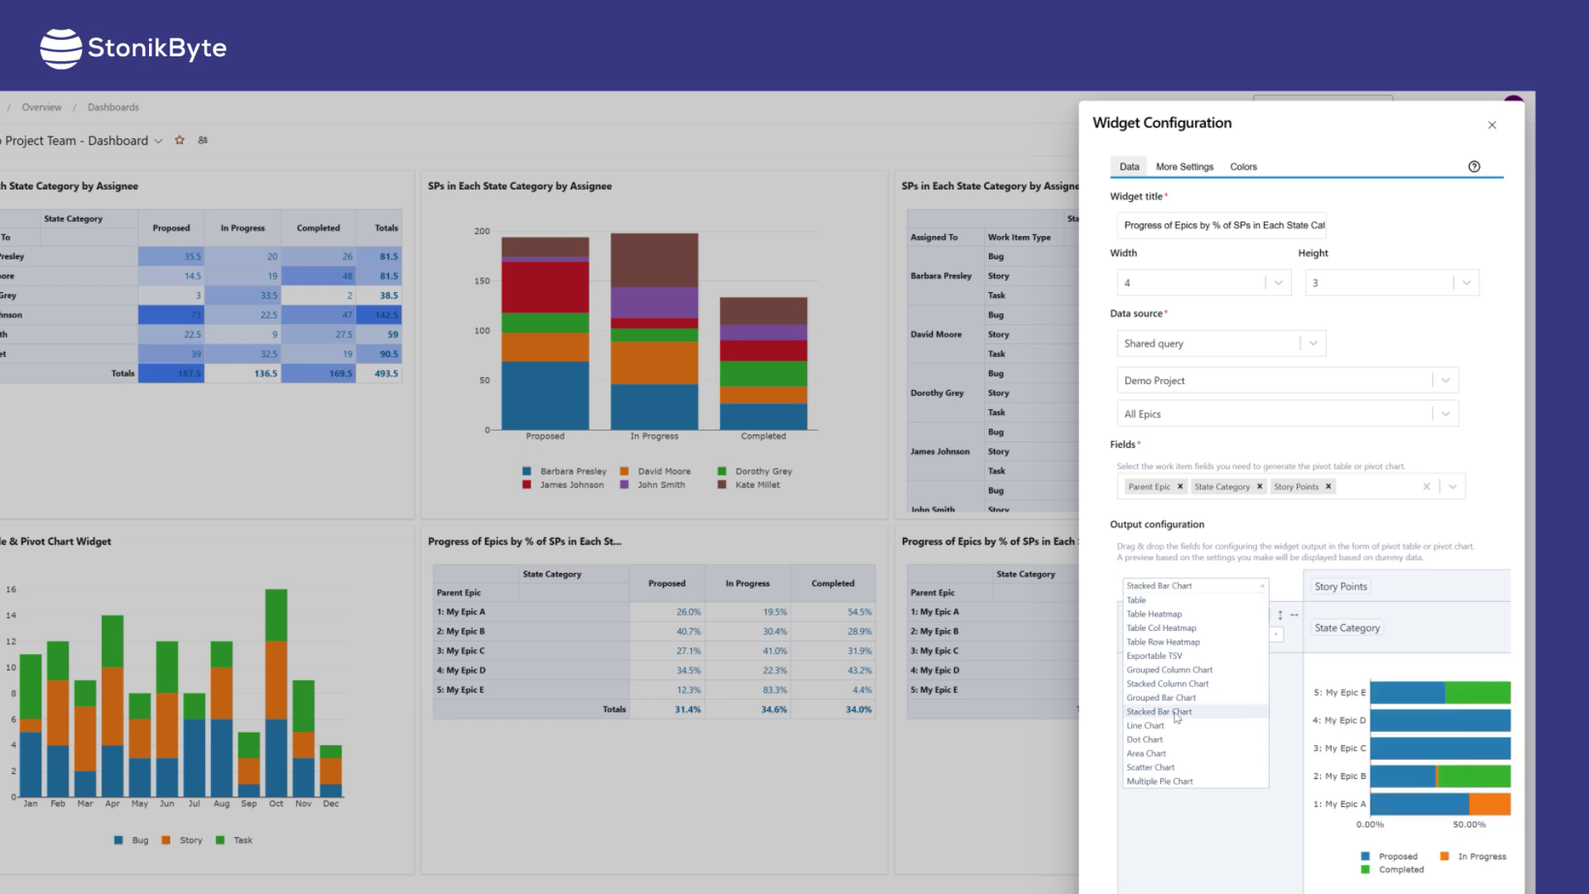
pyautogui.click(1177, 781)
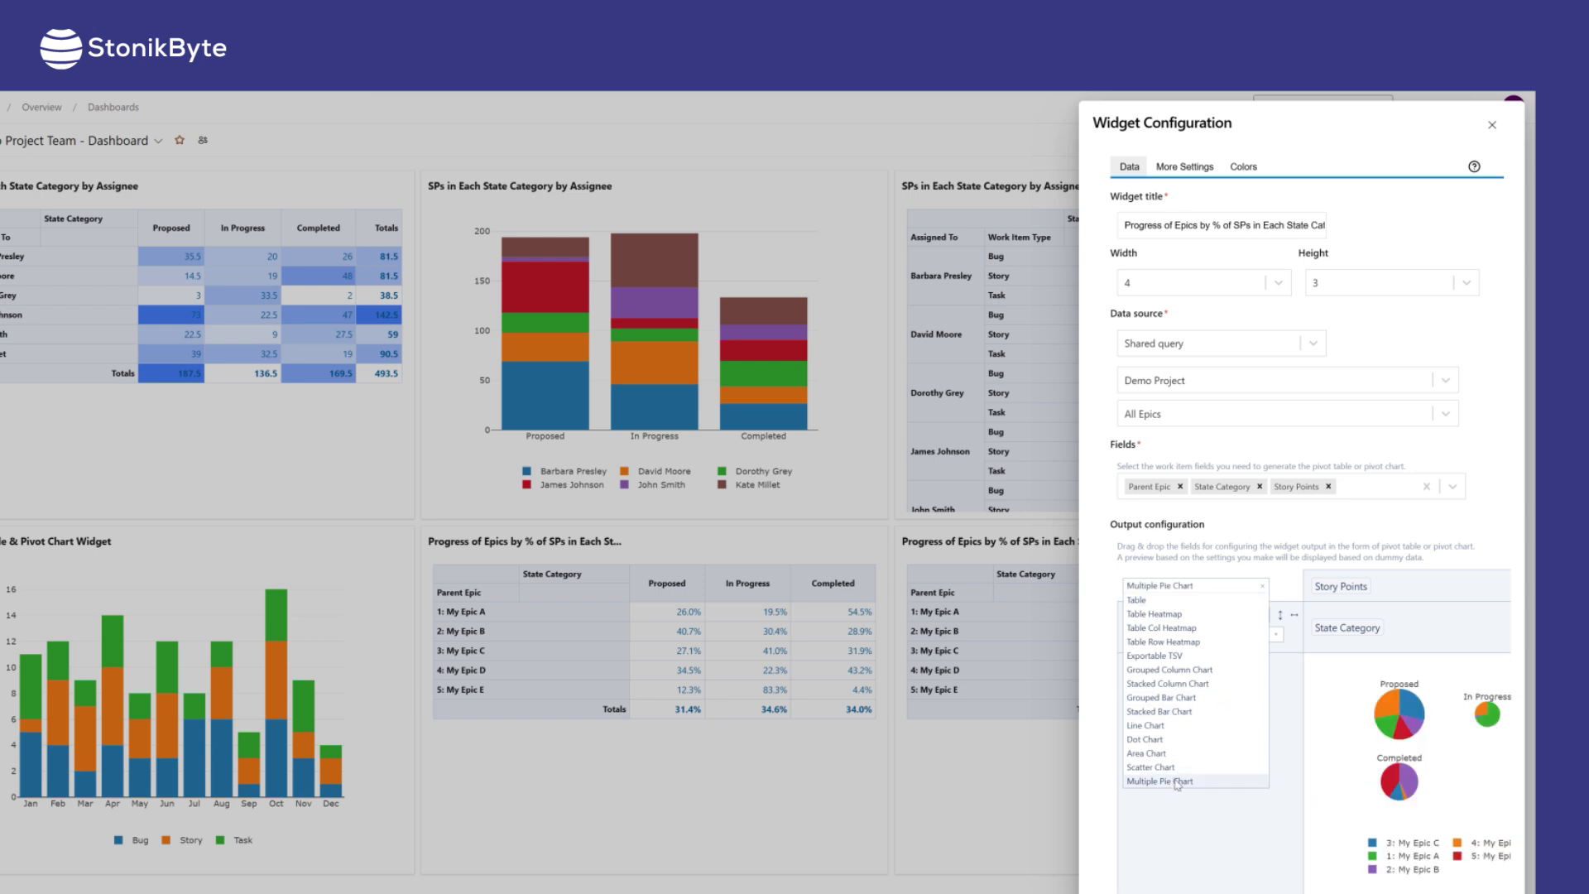
pyautogui.click(1175, 712)
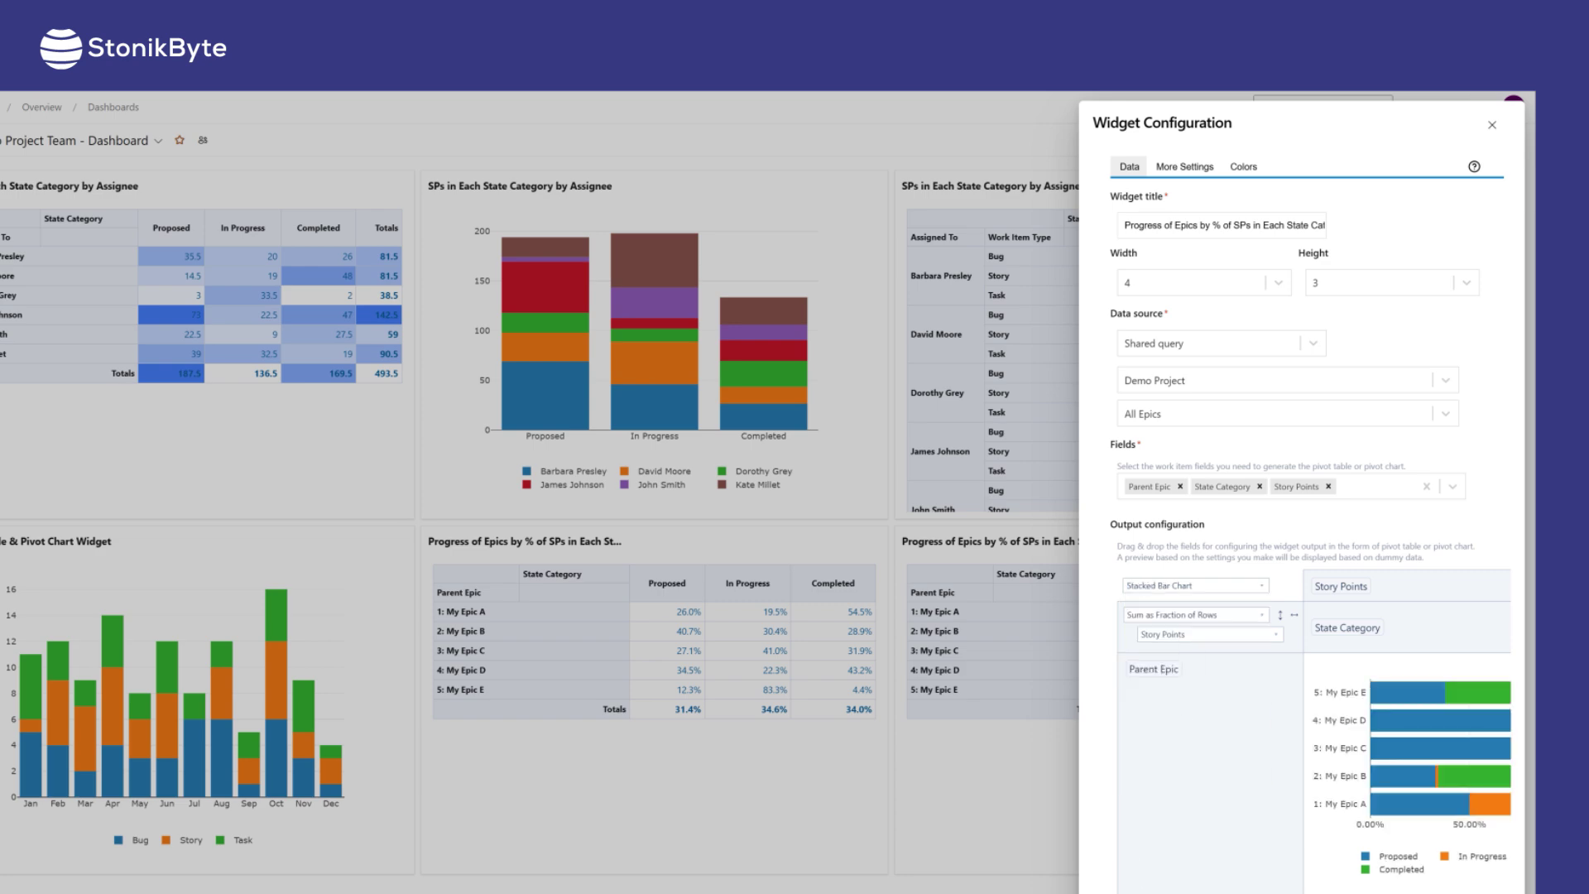